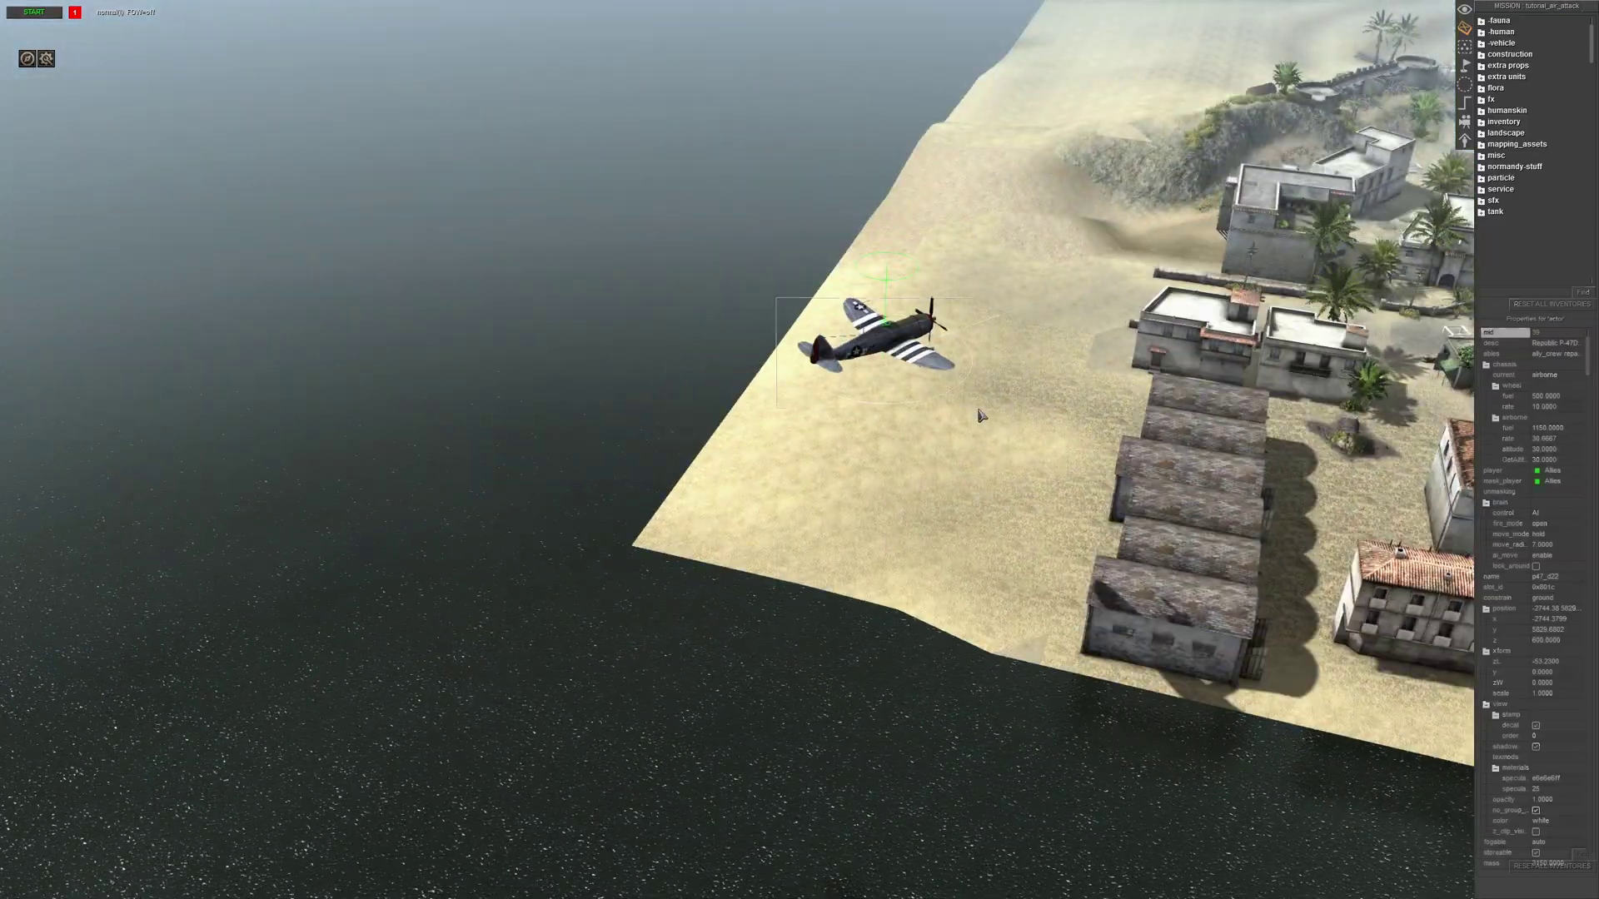
- Inspect the tags assigned to the P-47 plane, checking us_plane_1 and hidden, and close the tag list
key(t)
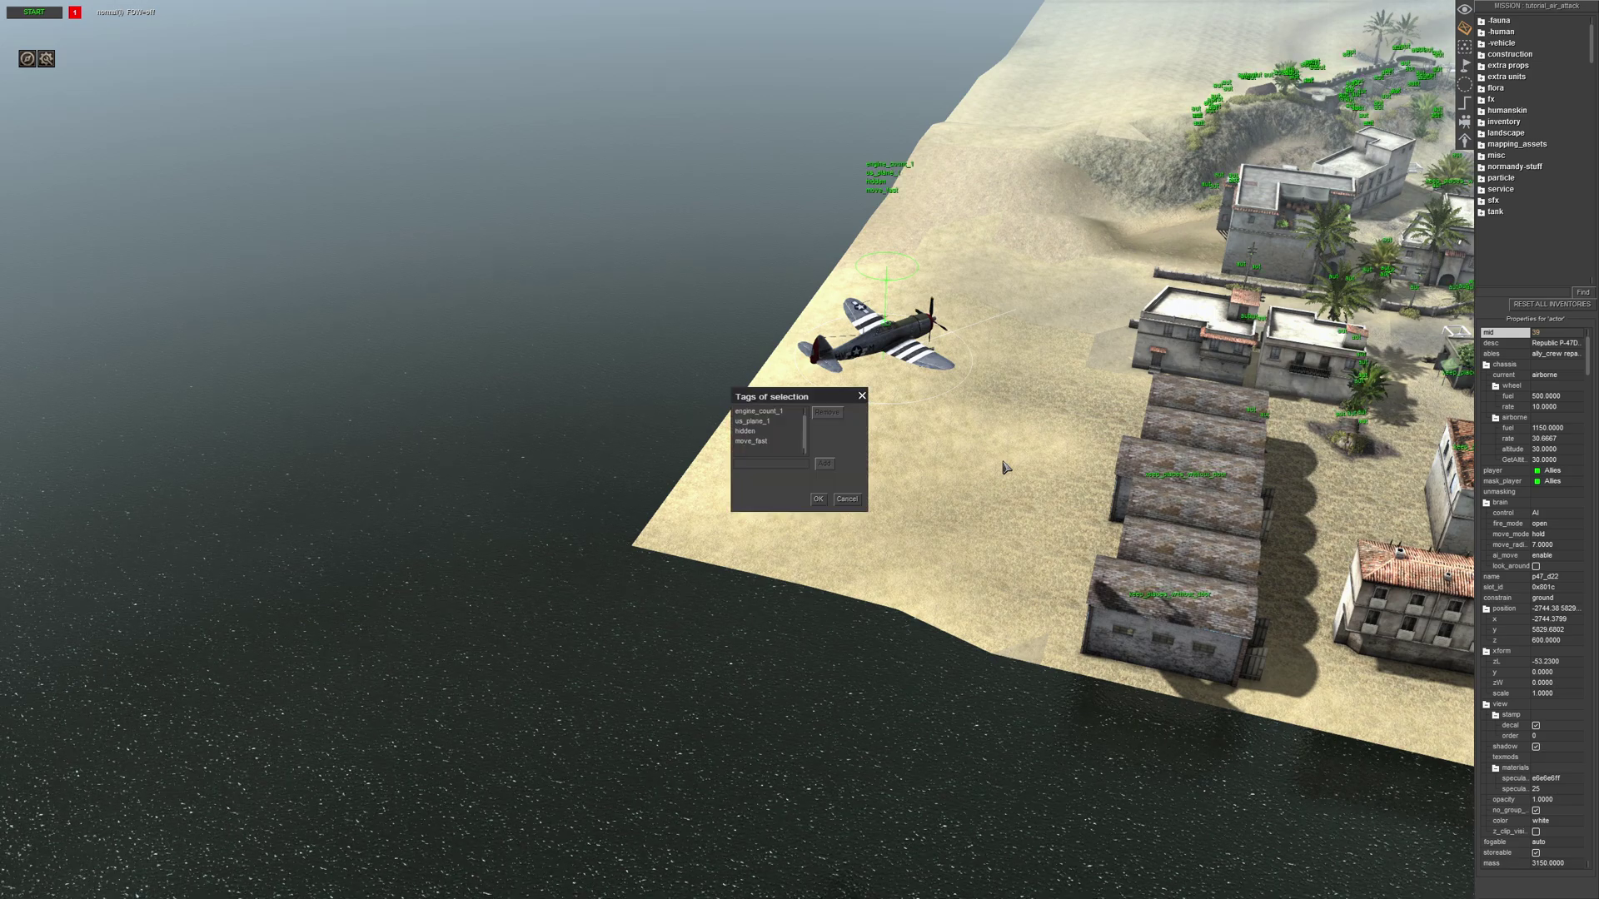
click(754, 424)
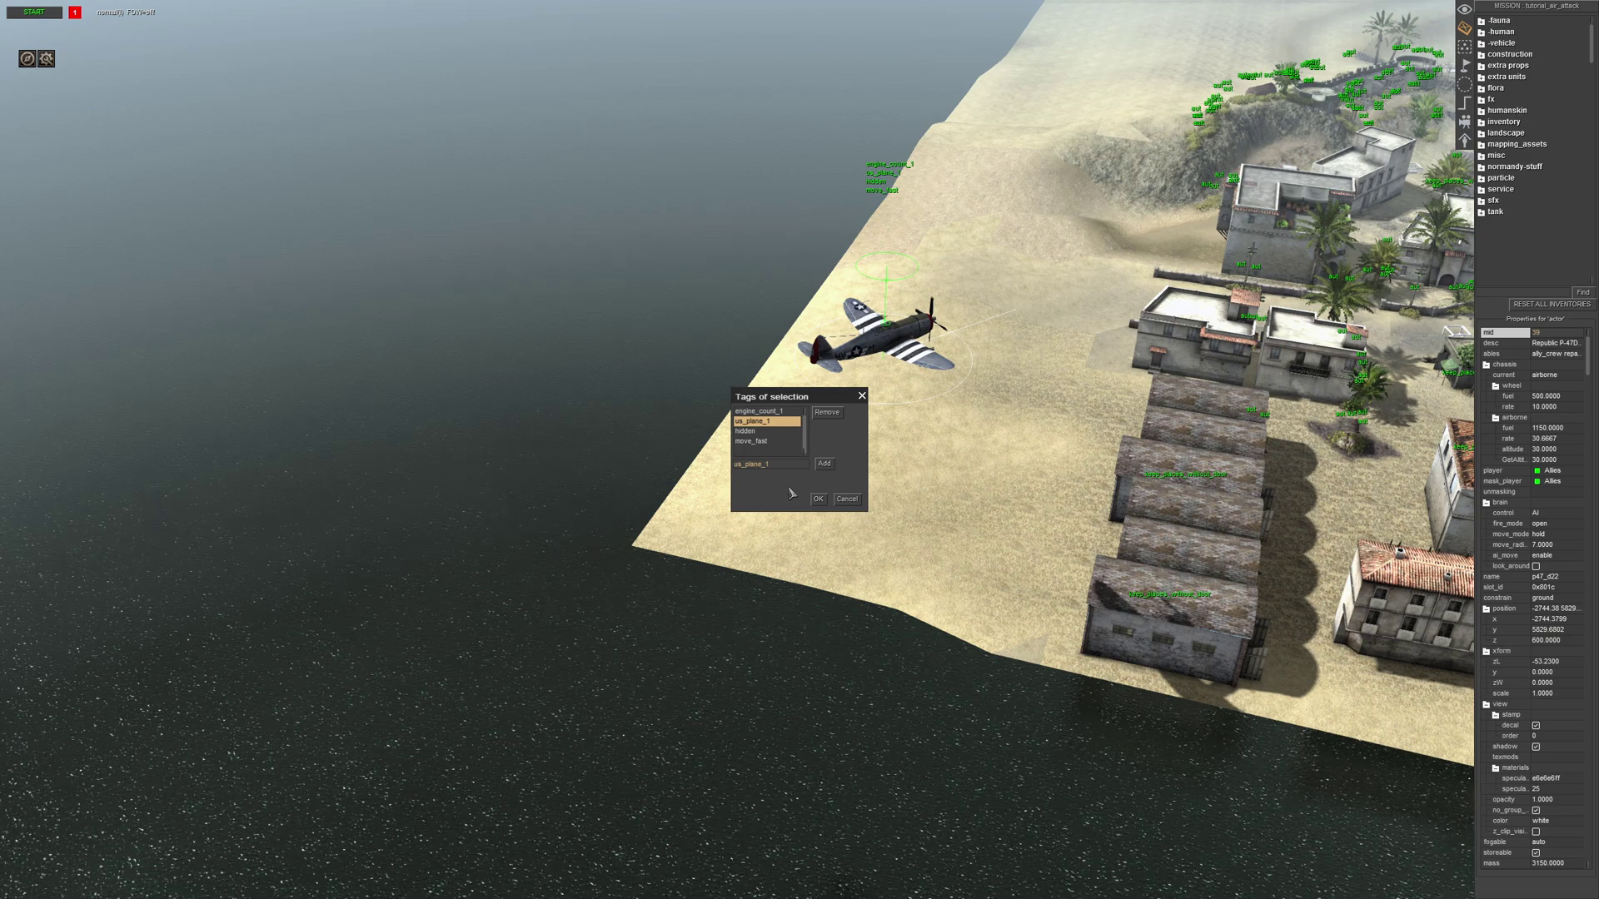
click(759, 431)
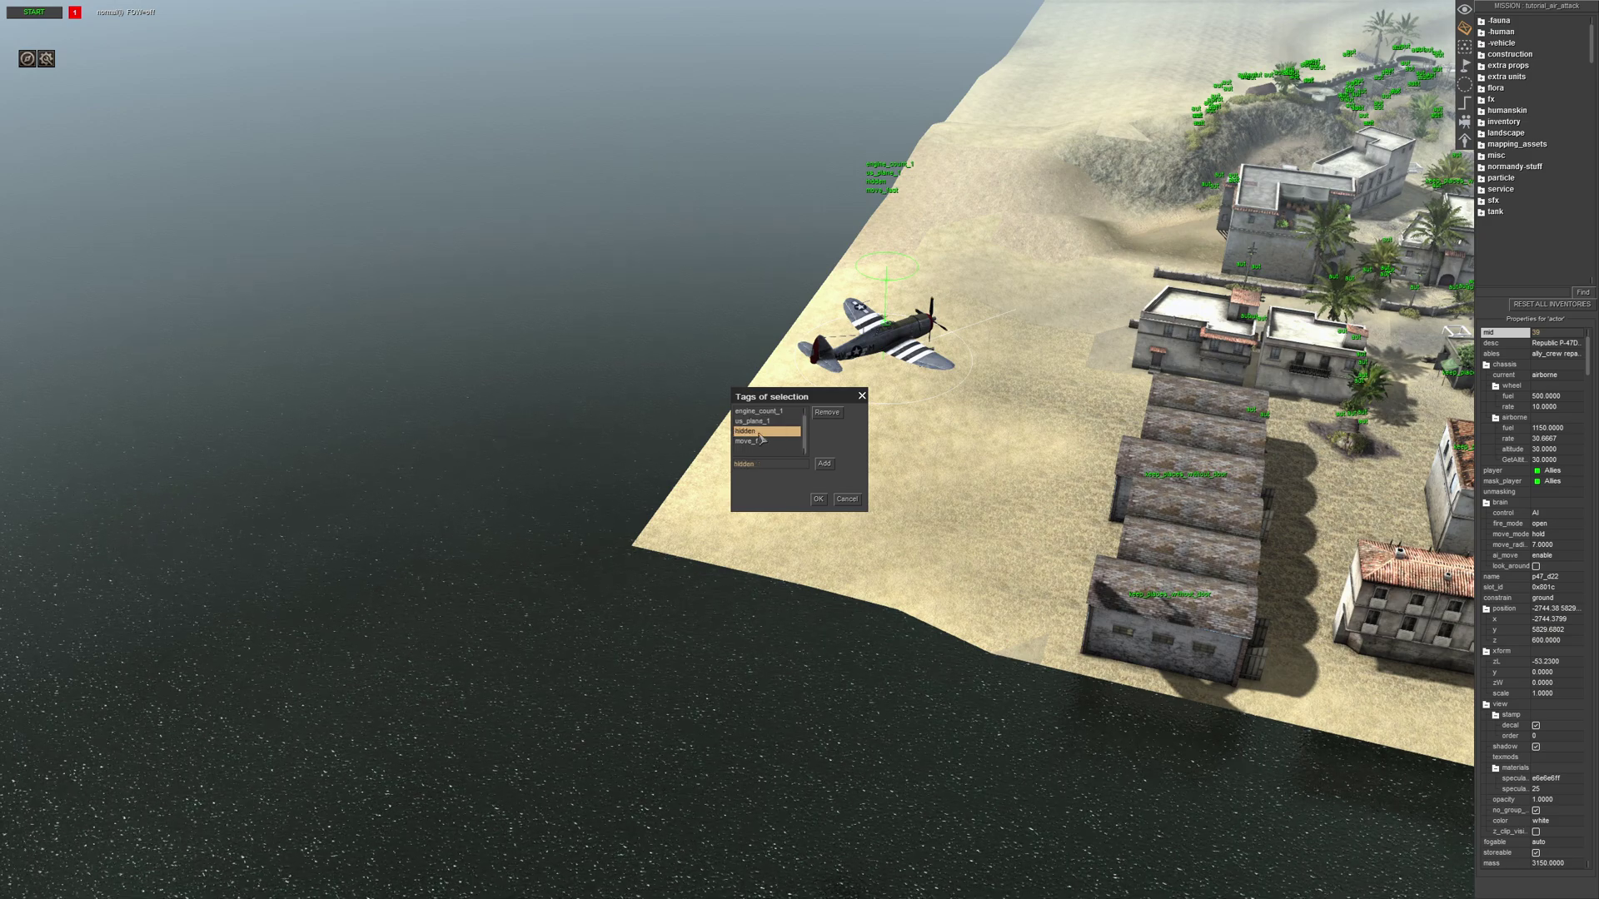
click(817, 500)
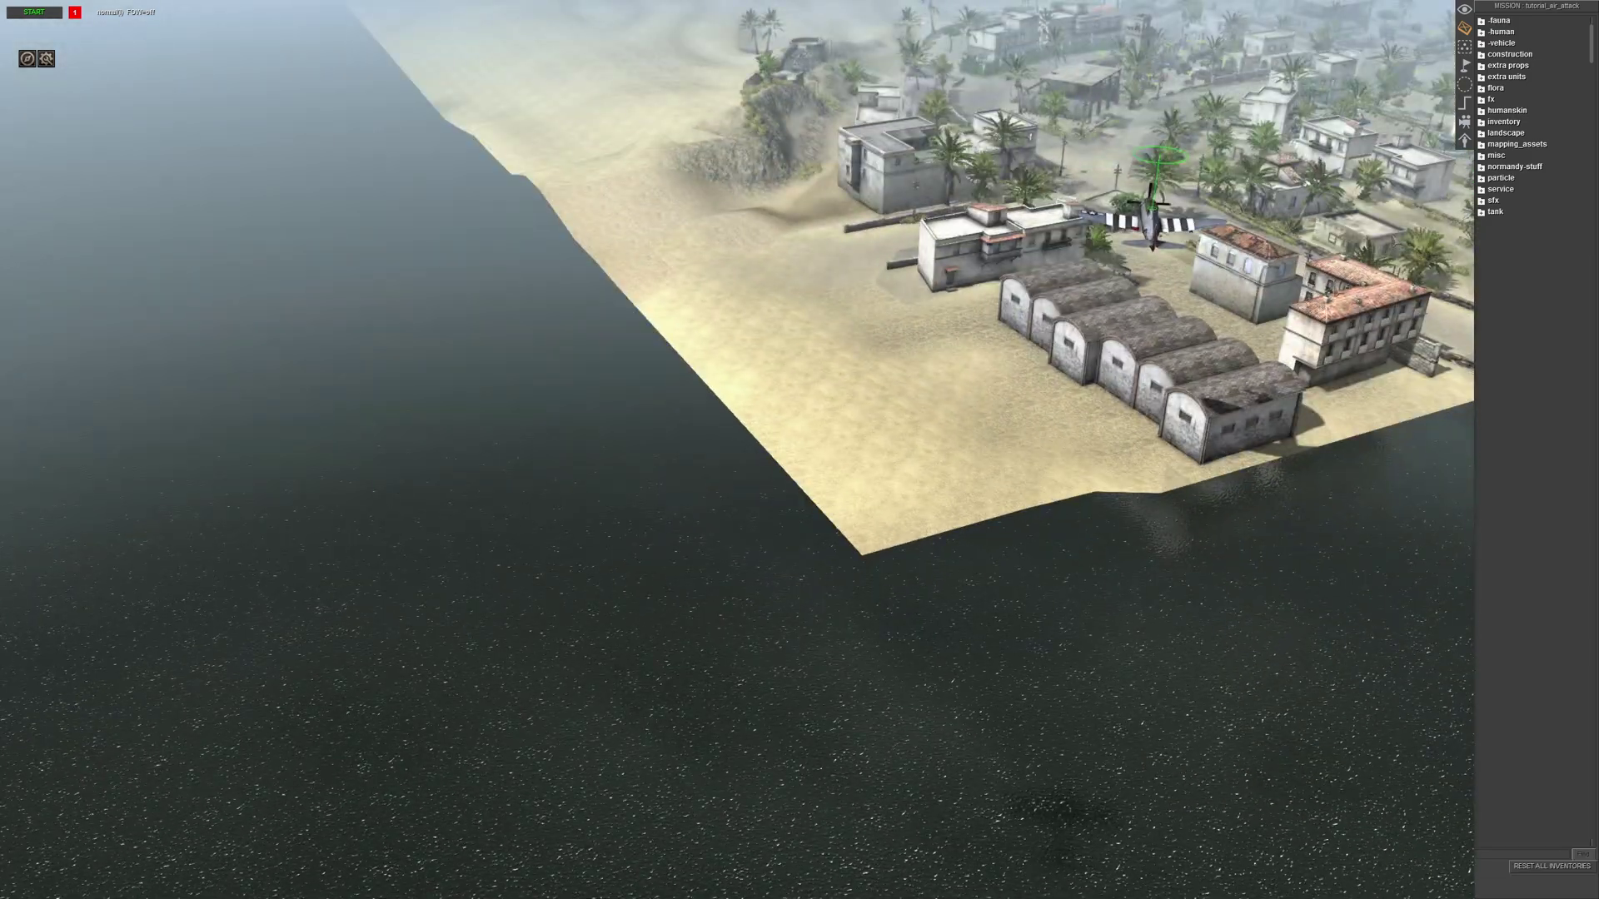
- Show the waypoints of the us_plane group and examine the flight route and waypoint 4 by the parked trucks
click(1463, 69)
click(1499, 44)
drag(1035, 458, 1158, 537)
middle_drag(1158, 537, 1161, 545)
mouse_move(870, 3)
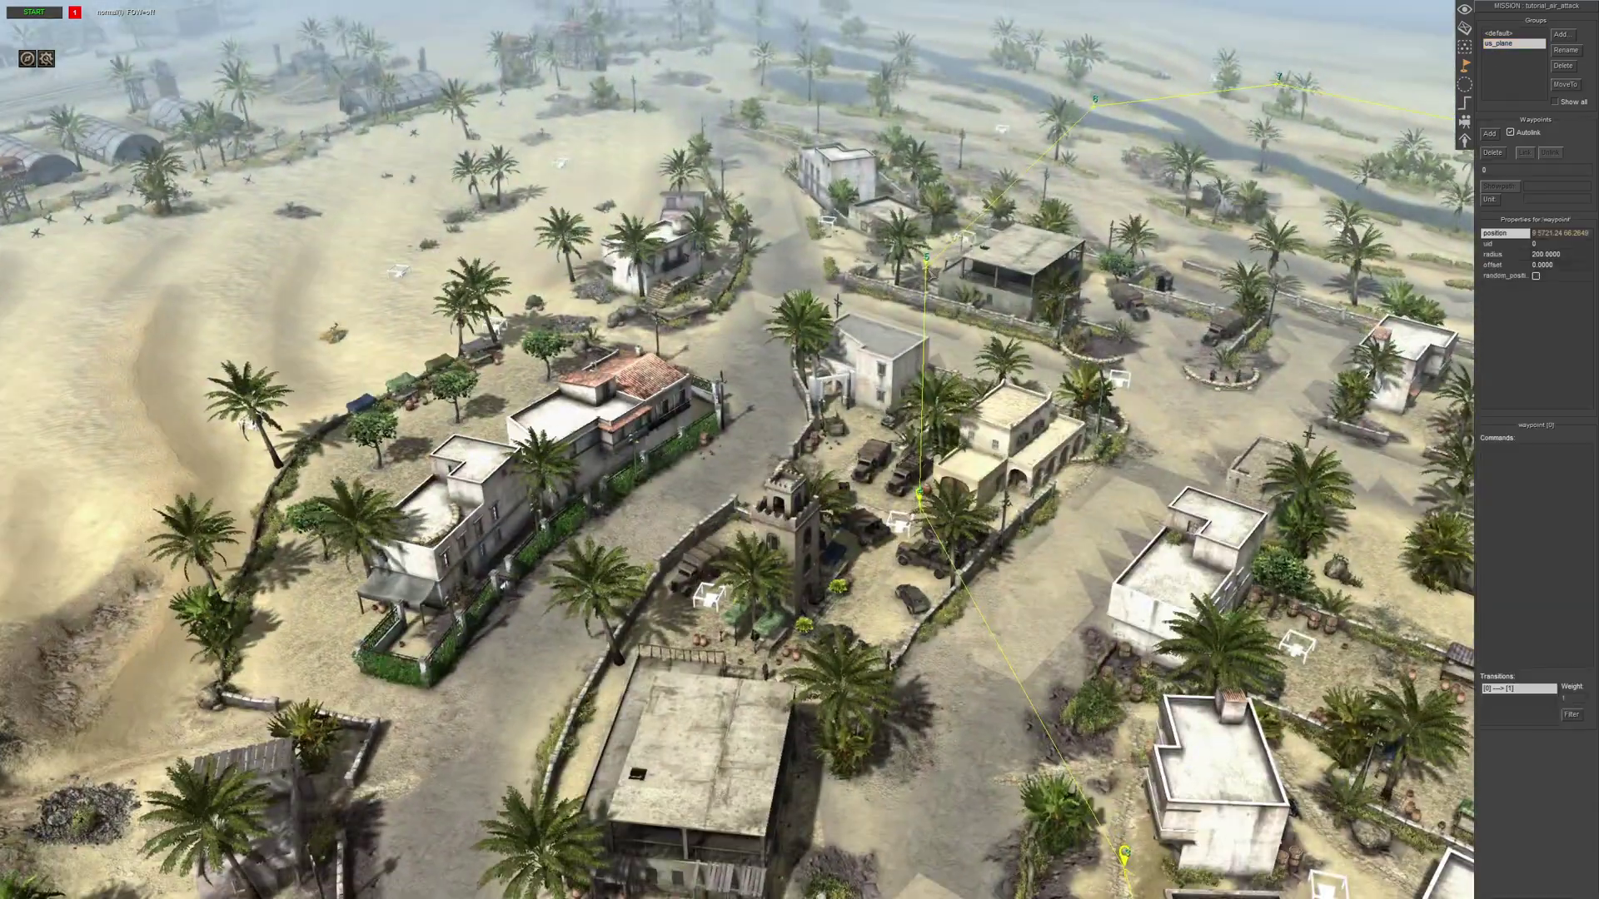
drag(896, 476, 997, 563)
middle_drag(997, 562, 1166, 588)
scroll(737, 449, up, 4)
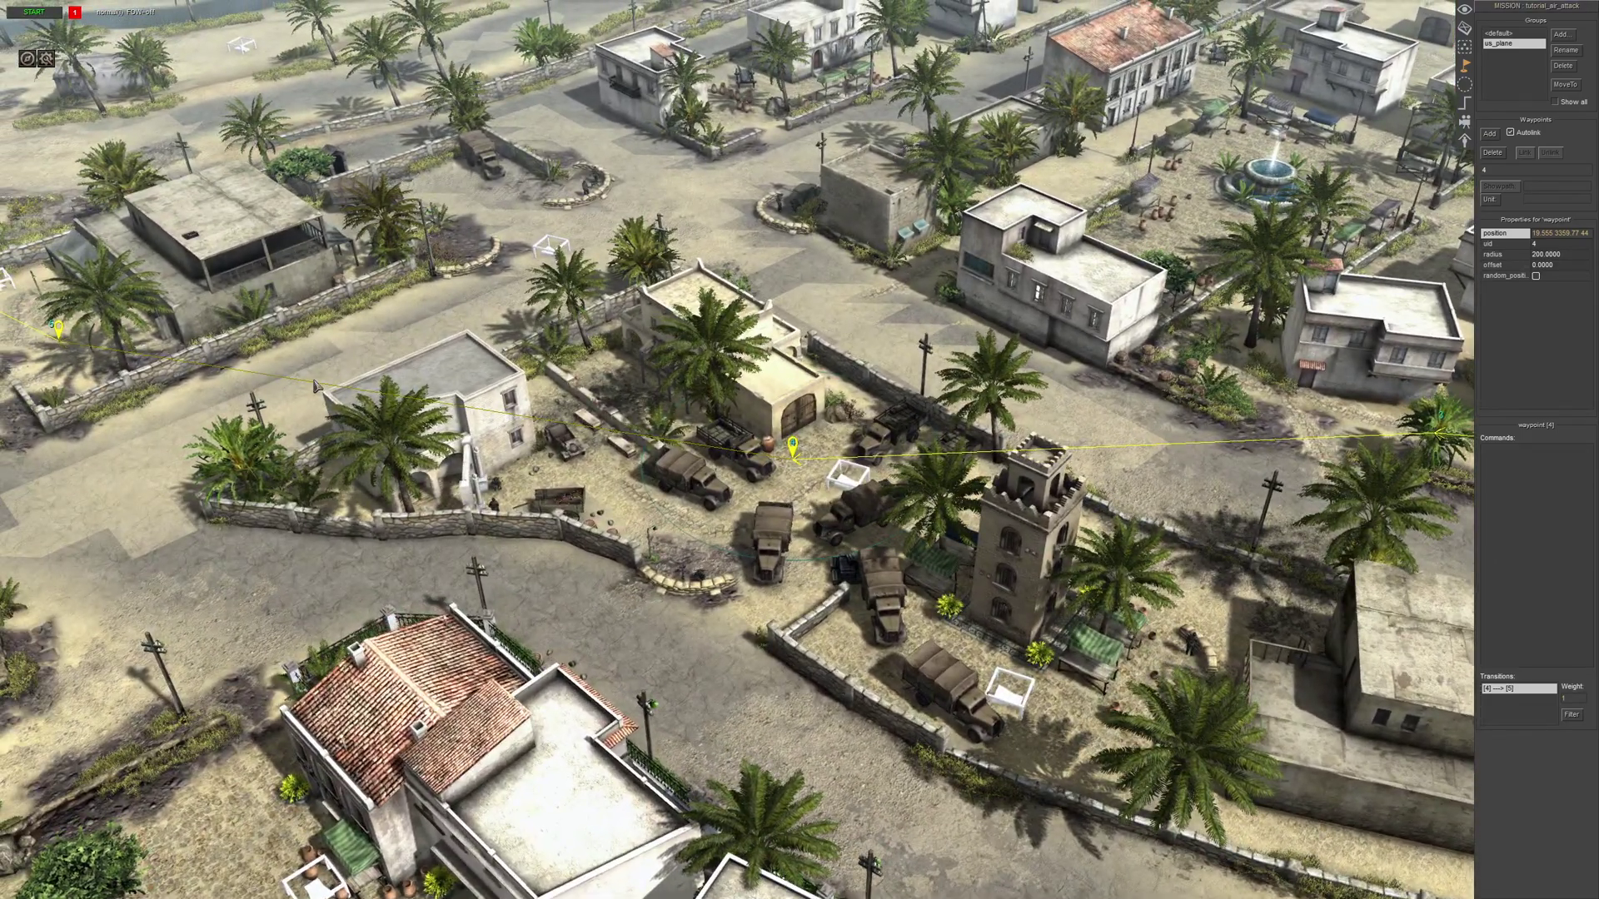
click(314, 385)
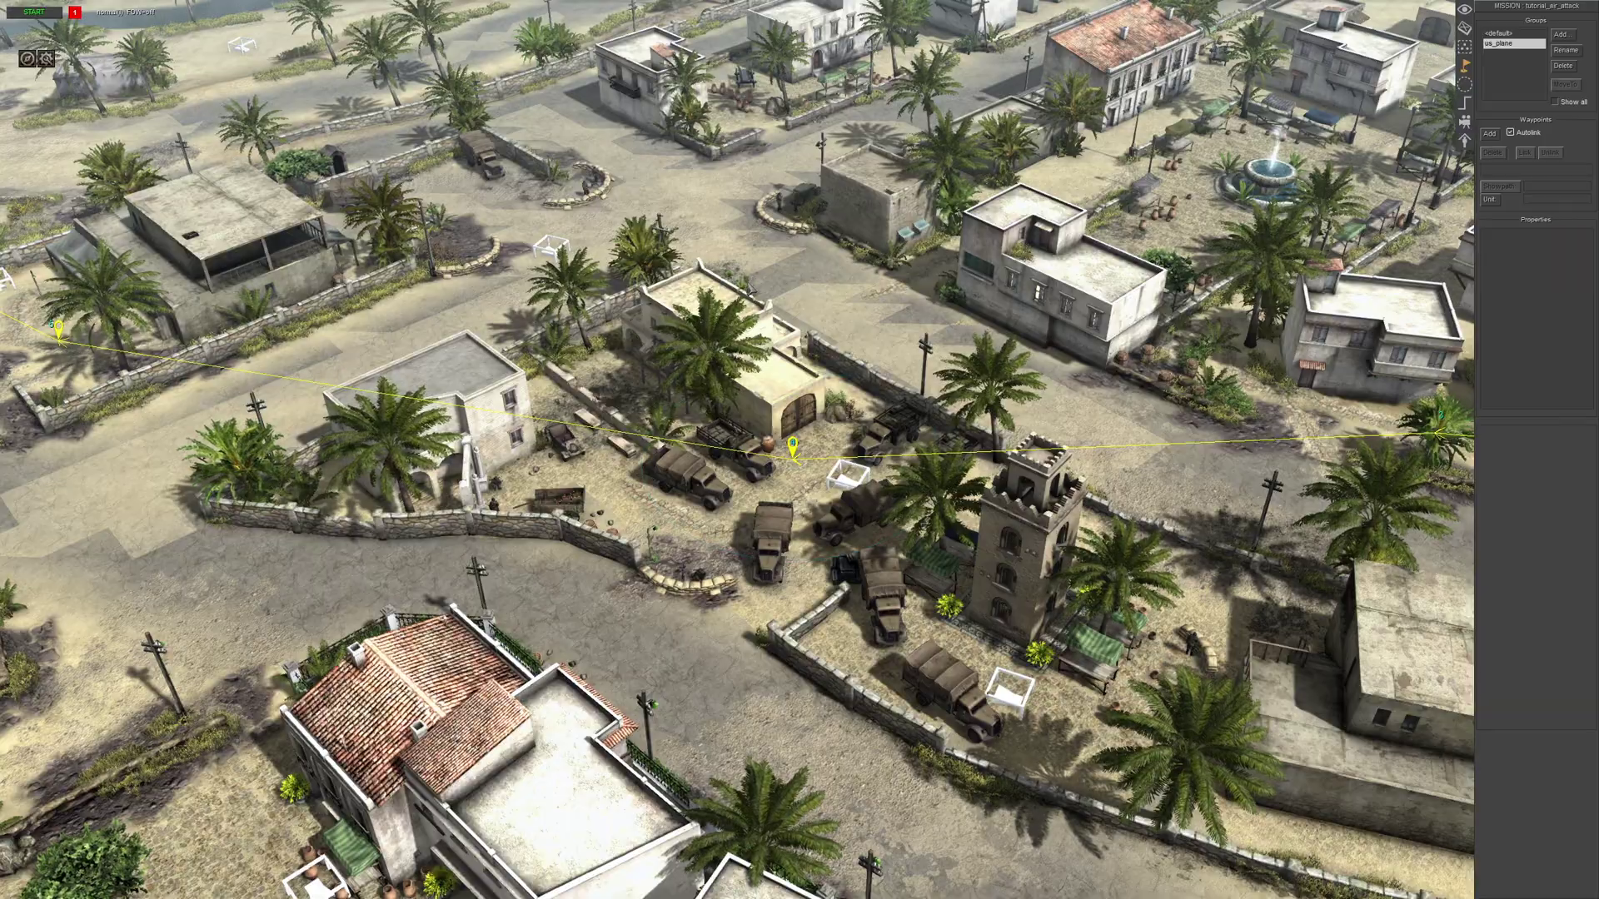
- Inspect the final waypoint of the us_plane route at the map edge and its delete command
middle_drag(314, 386, 349, 385)
scroll(315, 386, down, 2)
key(Up)
key(Left)
middle_drag(583, 7, 617, 7)
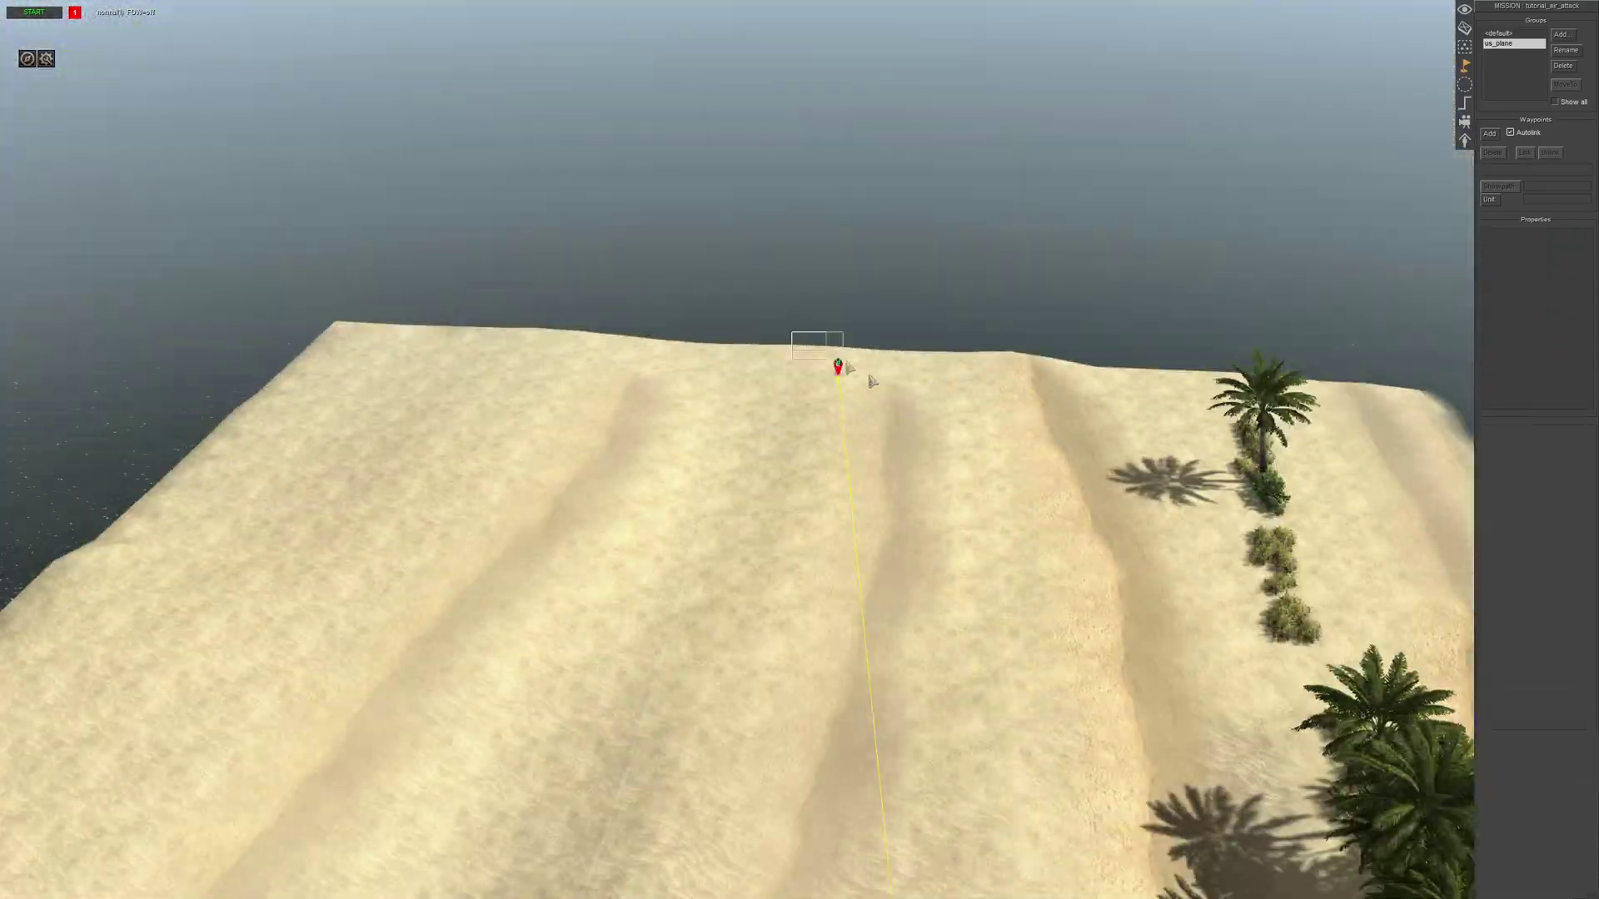
click(838, 366)
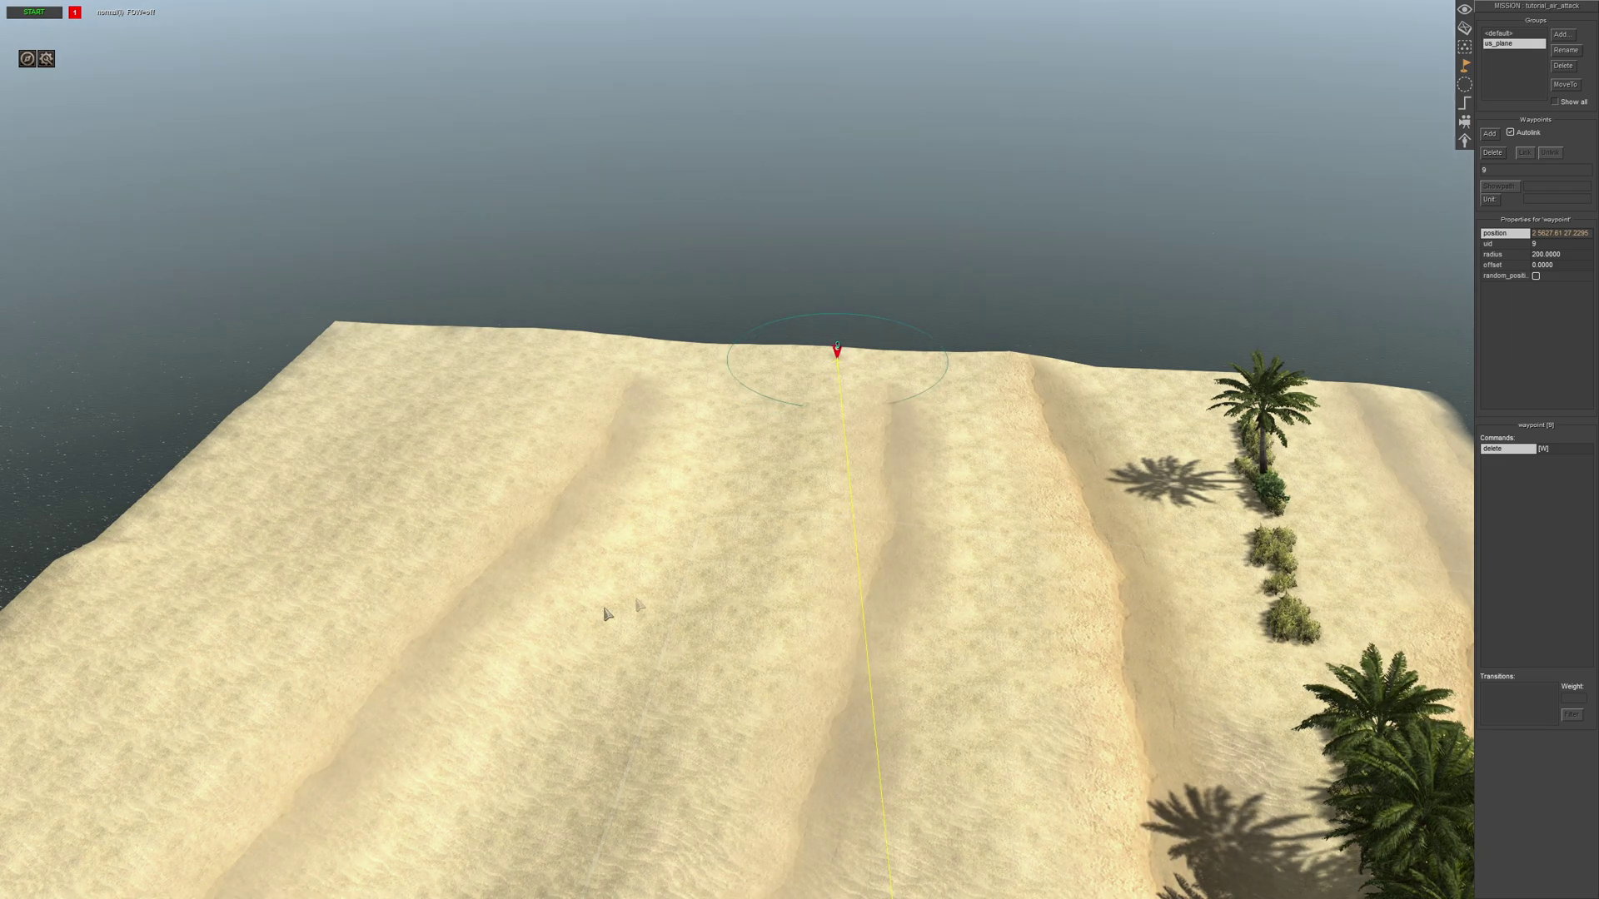
click(428, 575)
scroll(429, 575, down, 3)
middle_drag(428, 574, 779, 557)
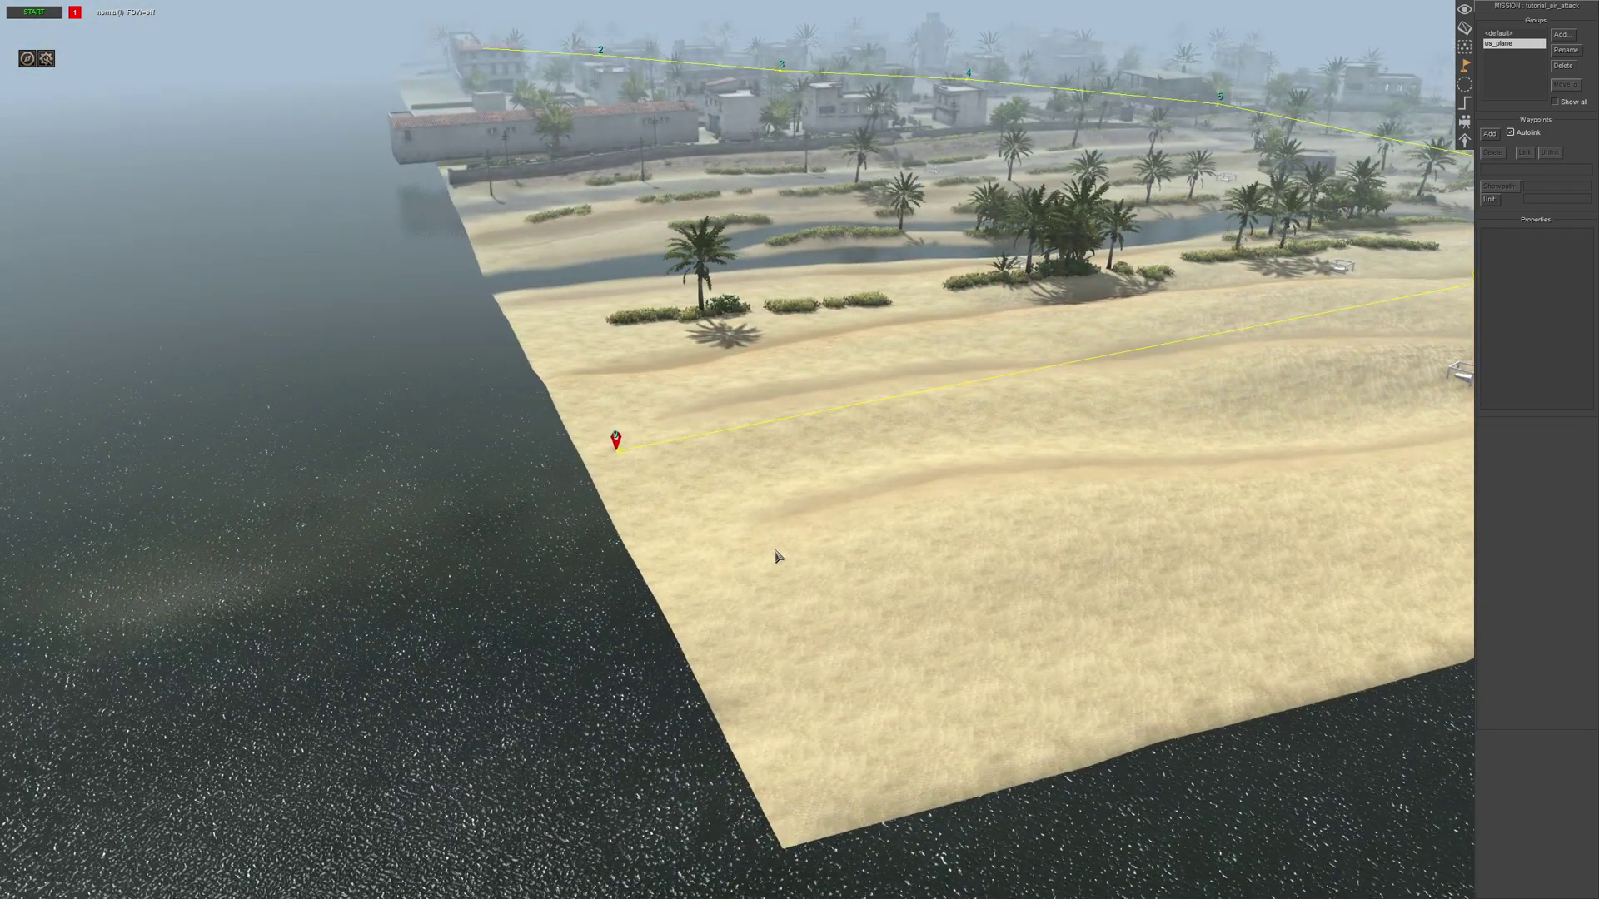
- Switch to the mission triggers and open the plane_1 trigger under usa, vehicle, planes
click(1465, 101)
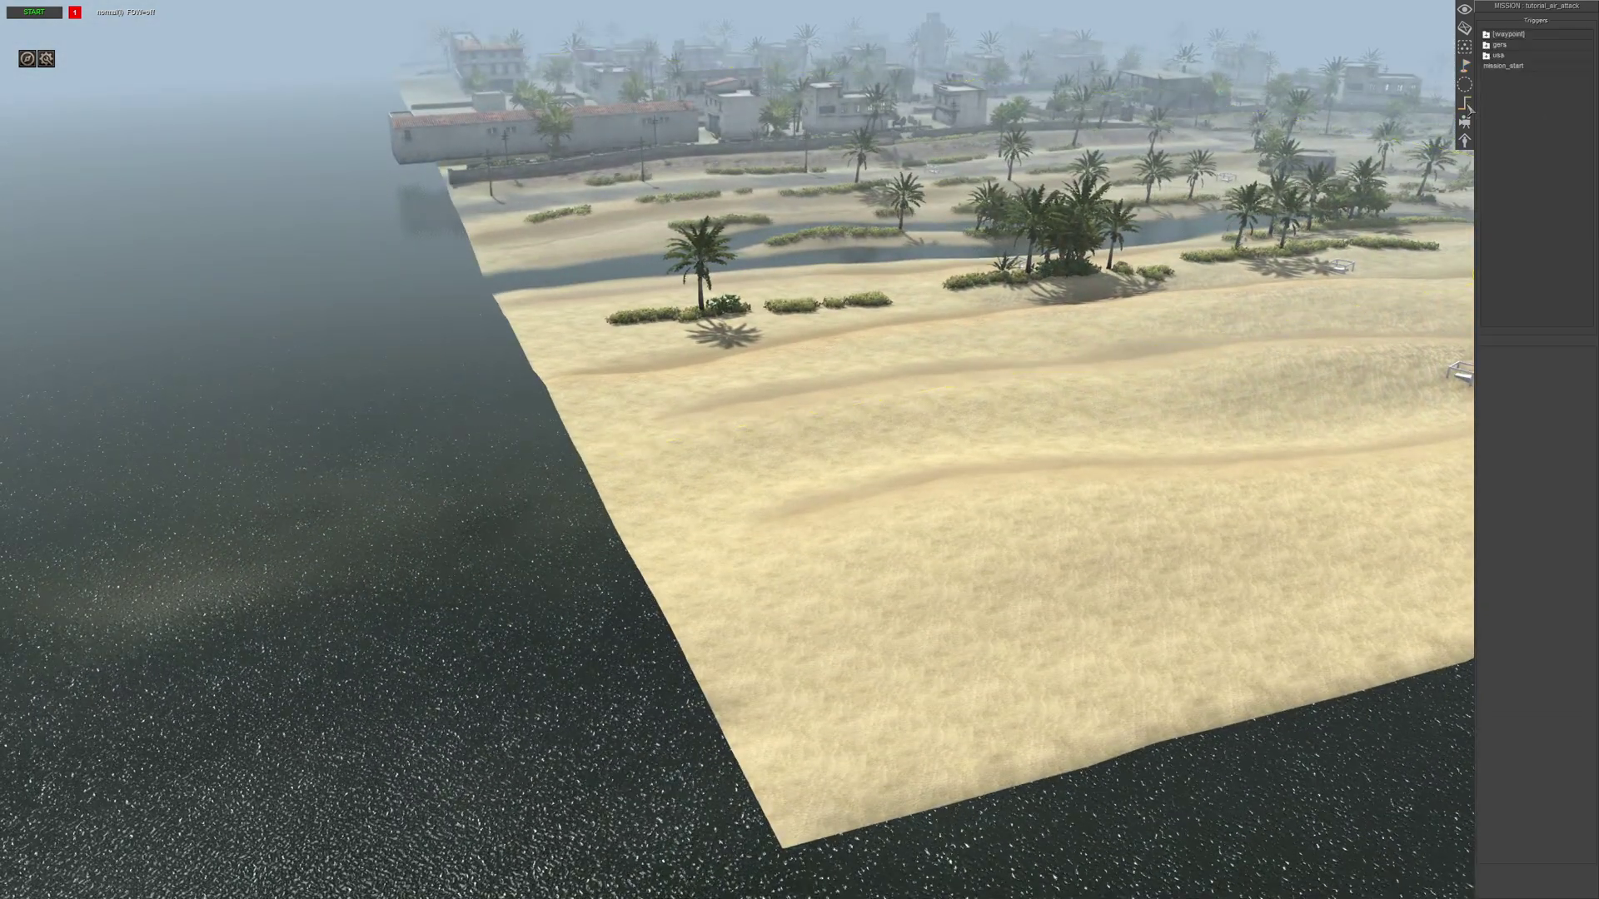
mouse_move(1220, 4)
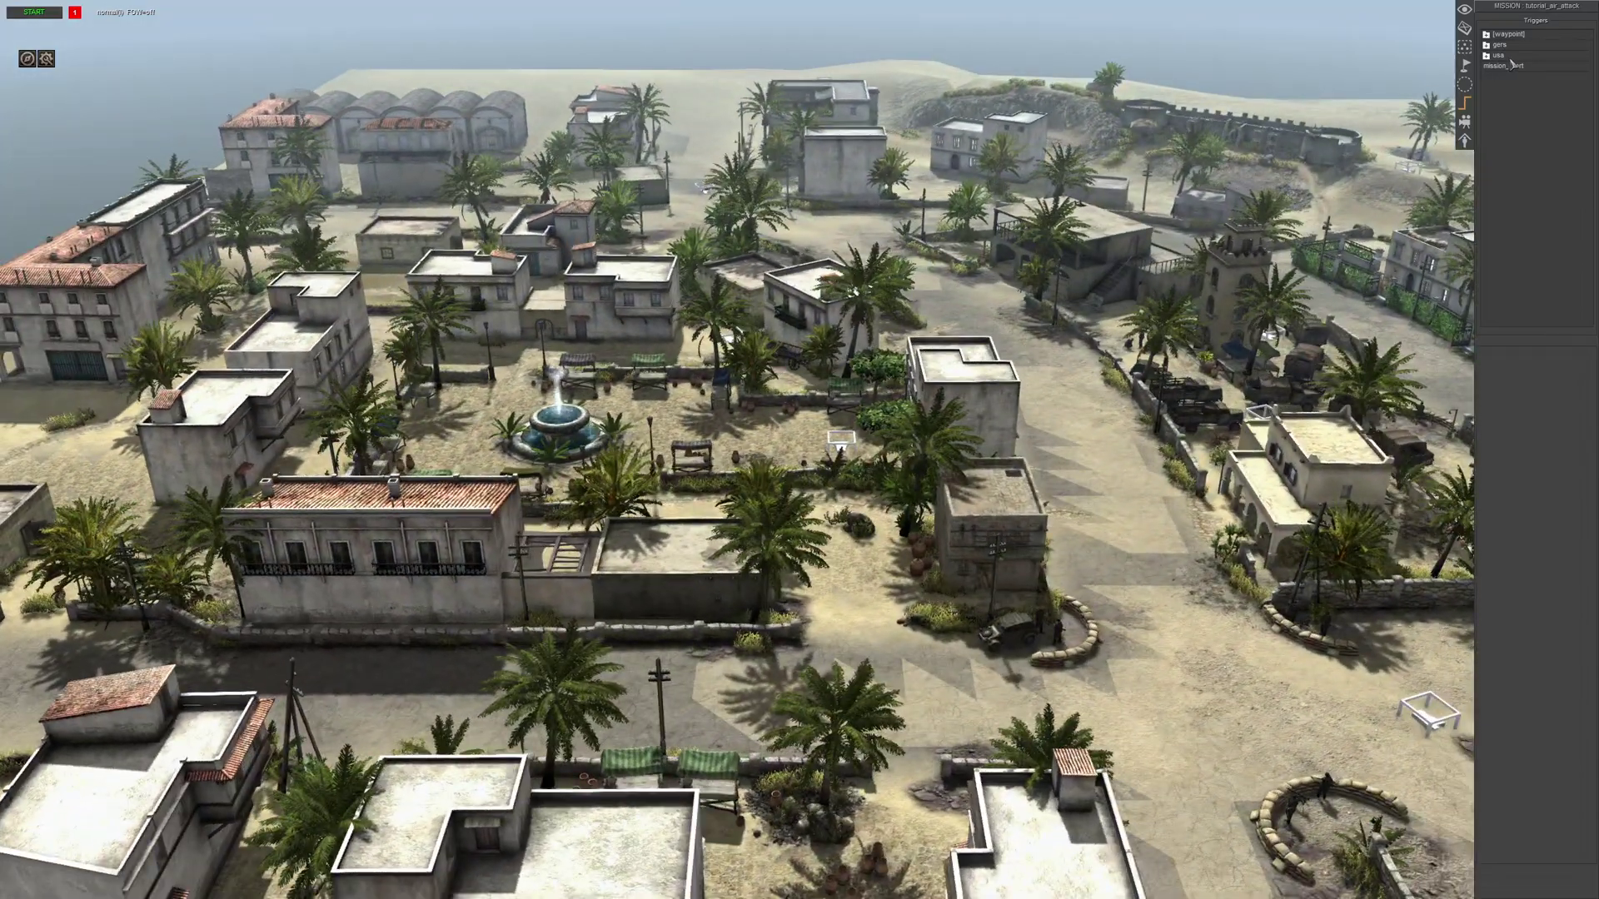
click(1497, 54)
click(1496, 66)
click(1503, 77)
click(1522, 87)
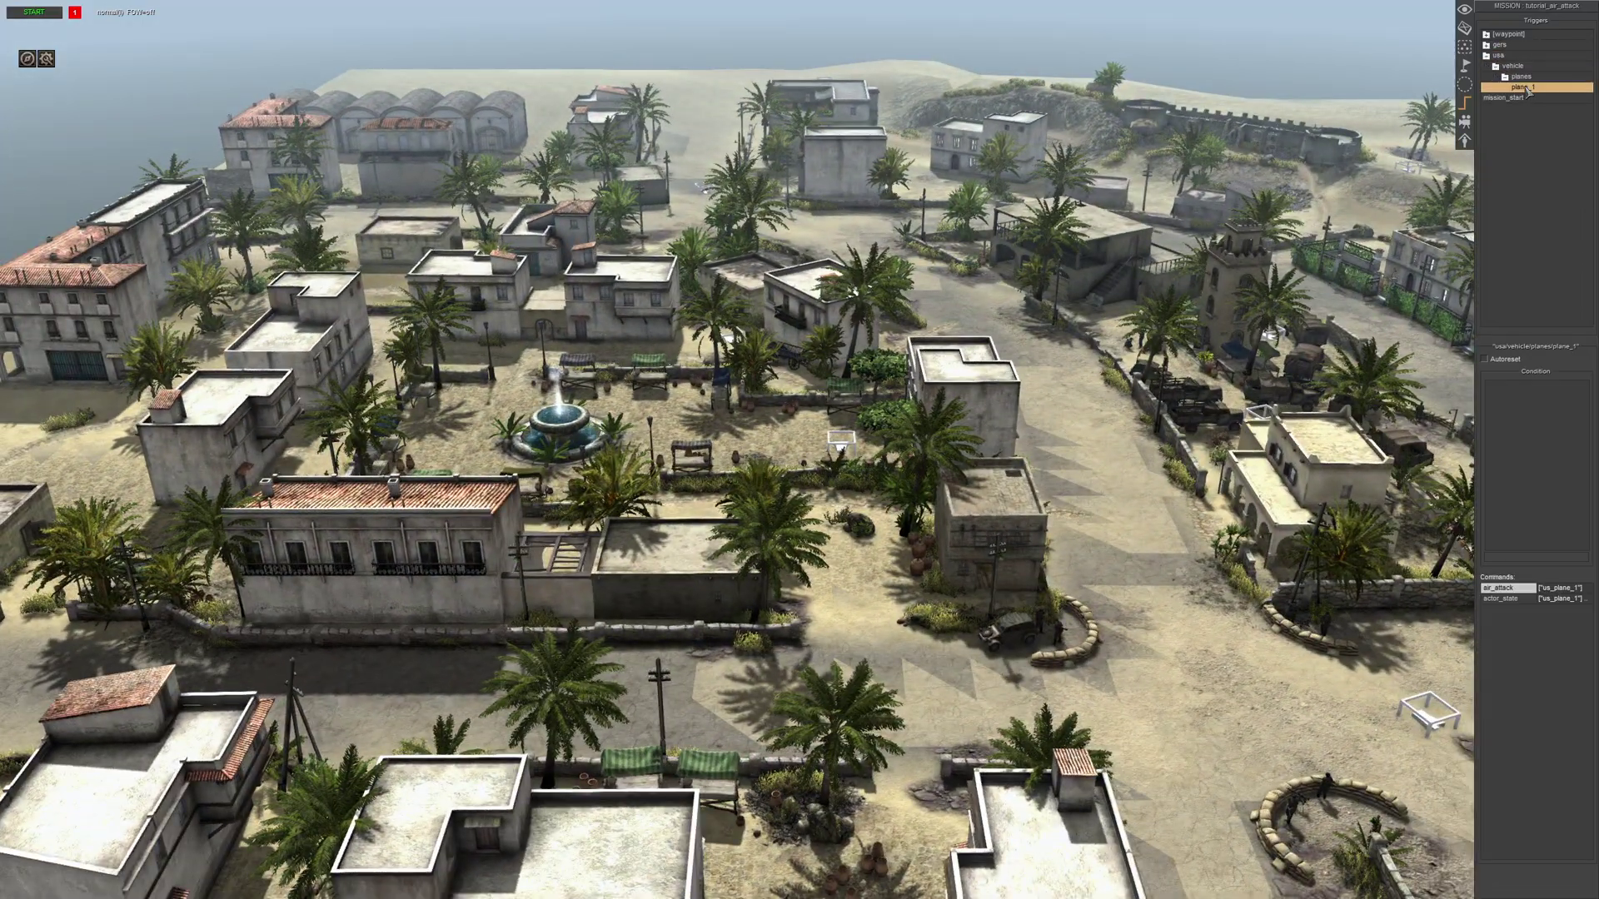
- Examine the enemies selector of the plane_1 trigger's air_attack command, including its target tag
middle_drag(1182, 416, 1067, 466)
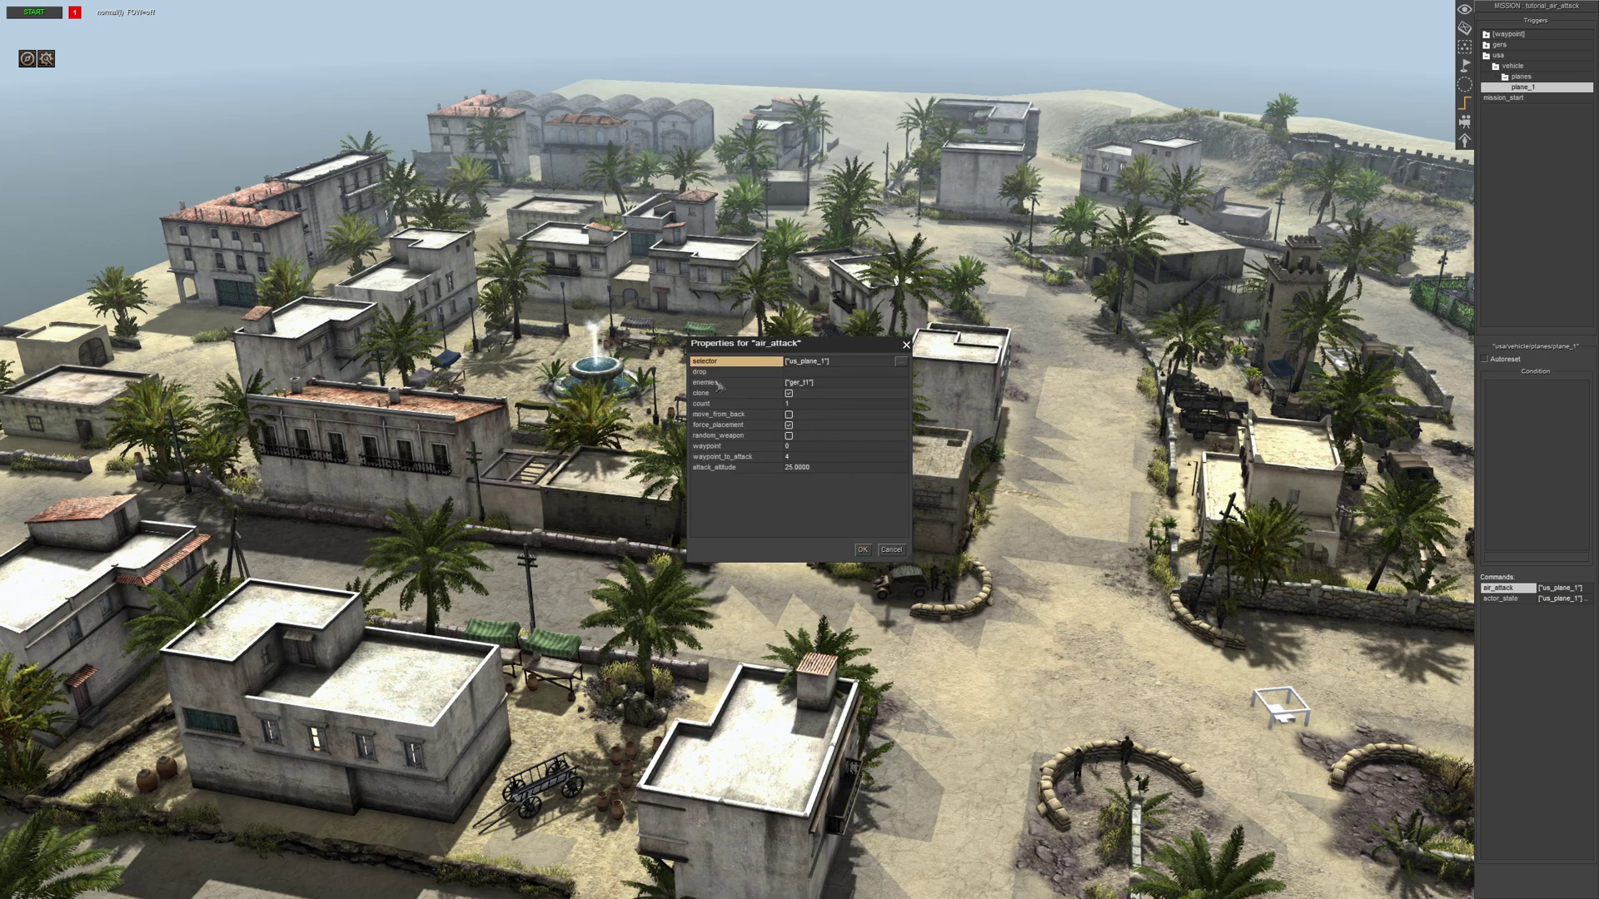
double_click(829, 383)
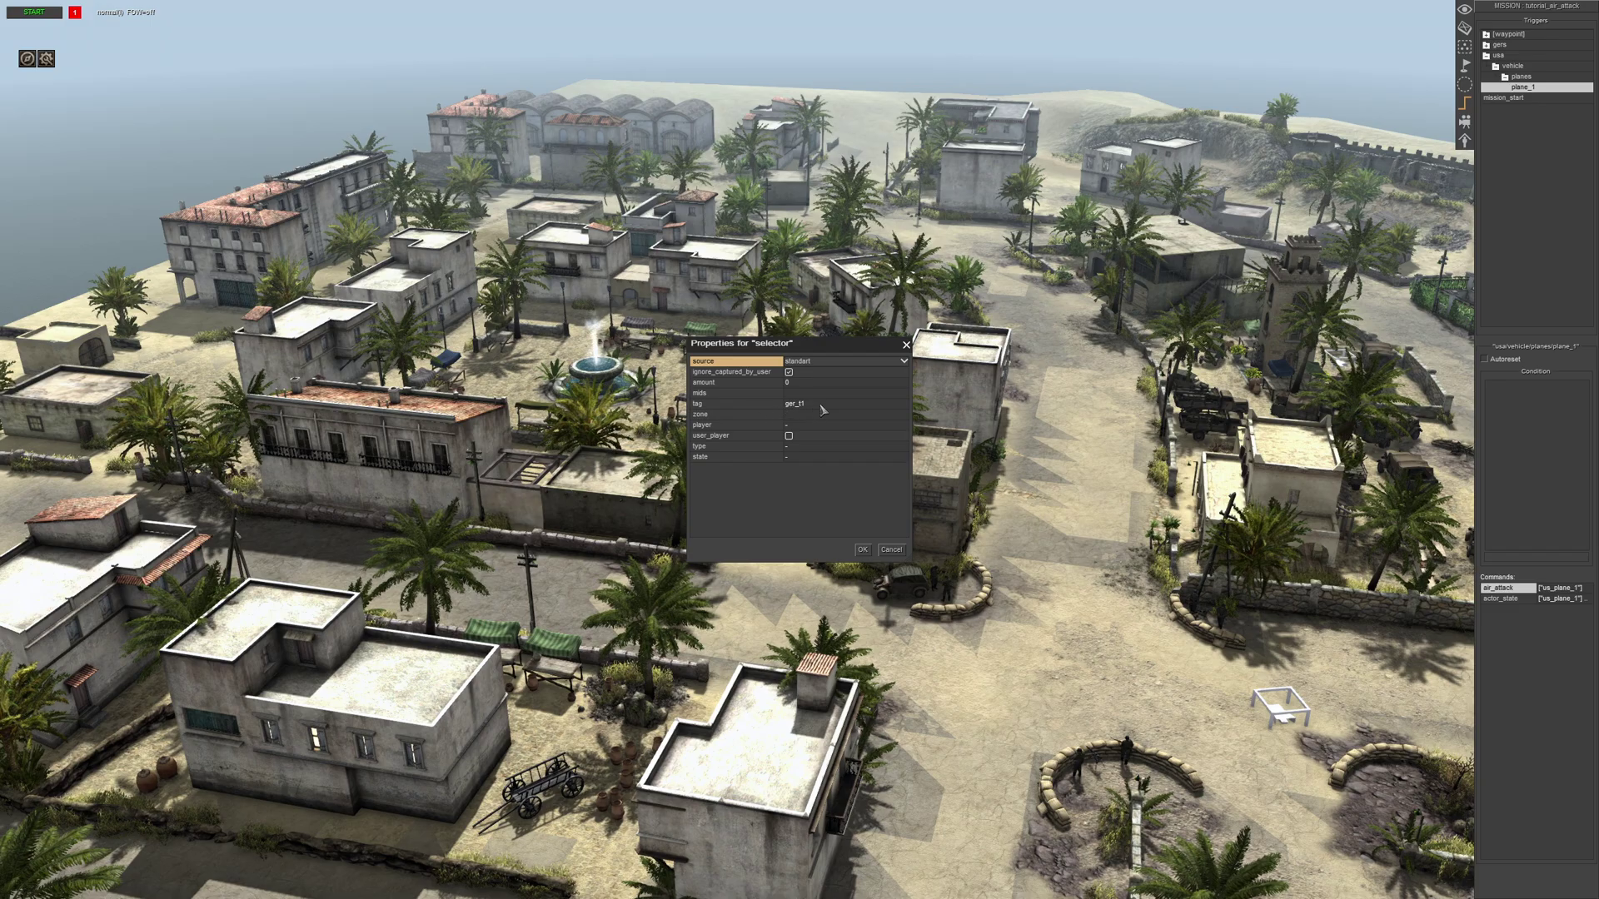
click(820, 405)
click(864, 551)
middle_drag(865, 554, 979, 540)
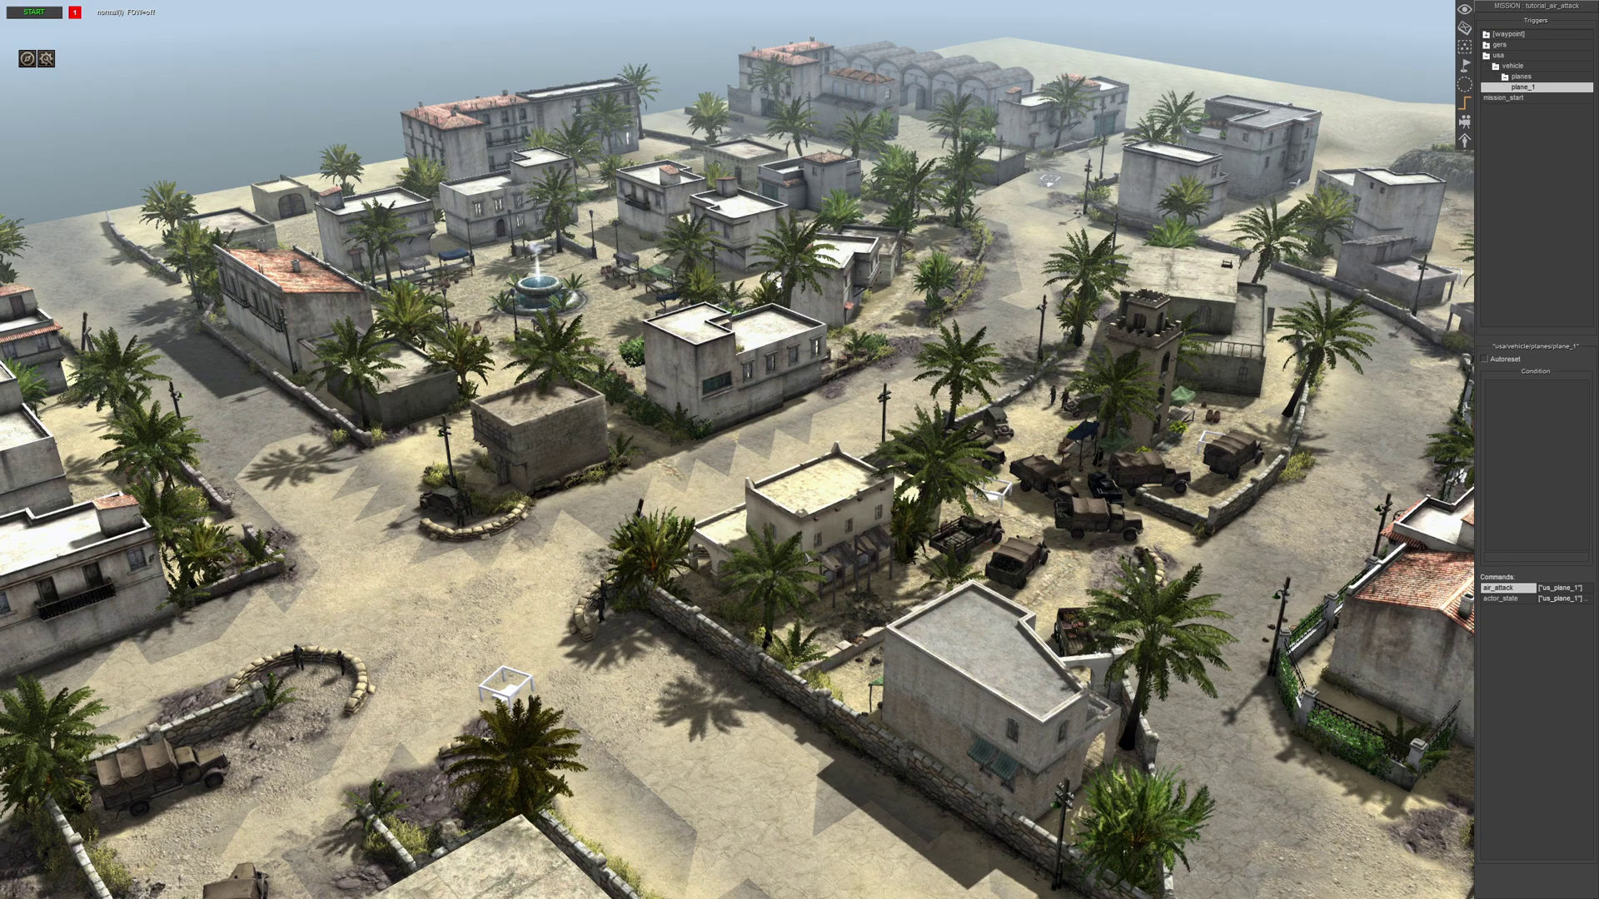
- Review the count, waypoint_to_attack and attack_altitude properties of the air_attack command
middle_drag(979, 540, 1407, 578)
double_click(1499, 588)
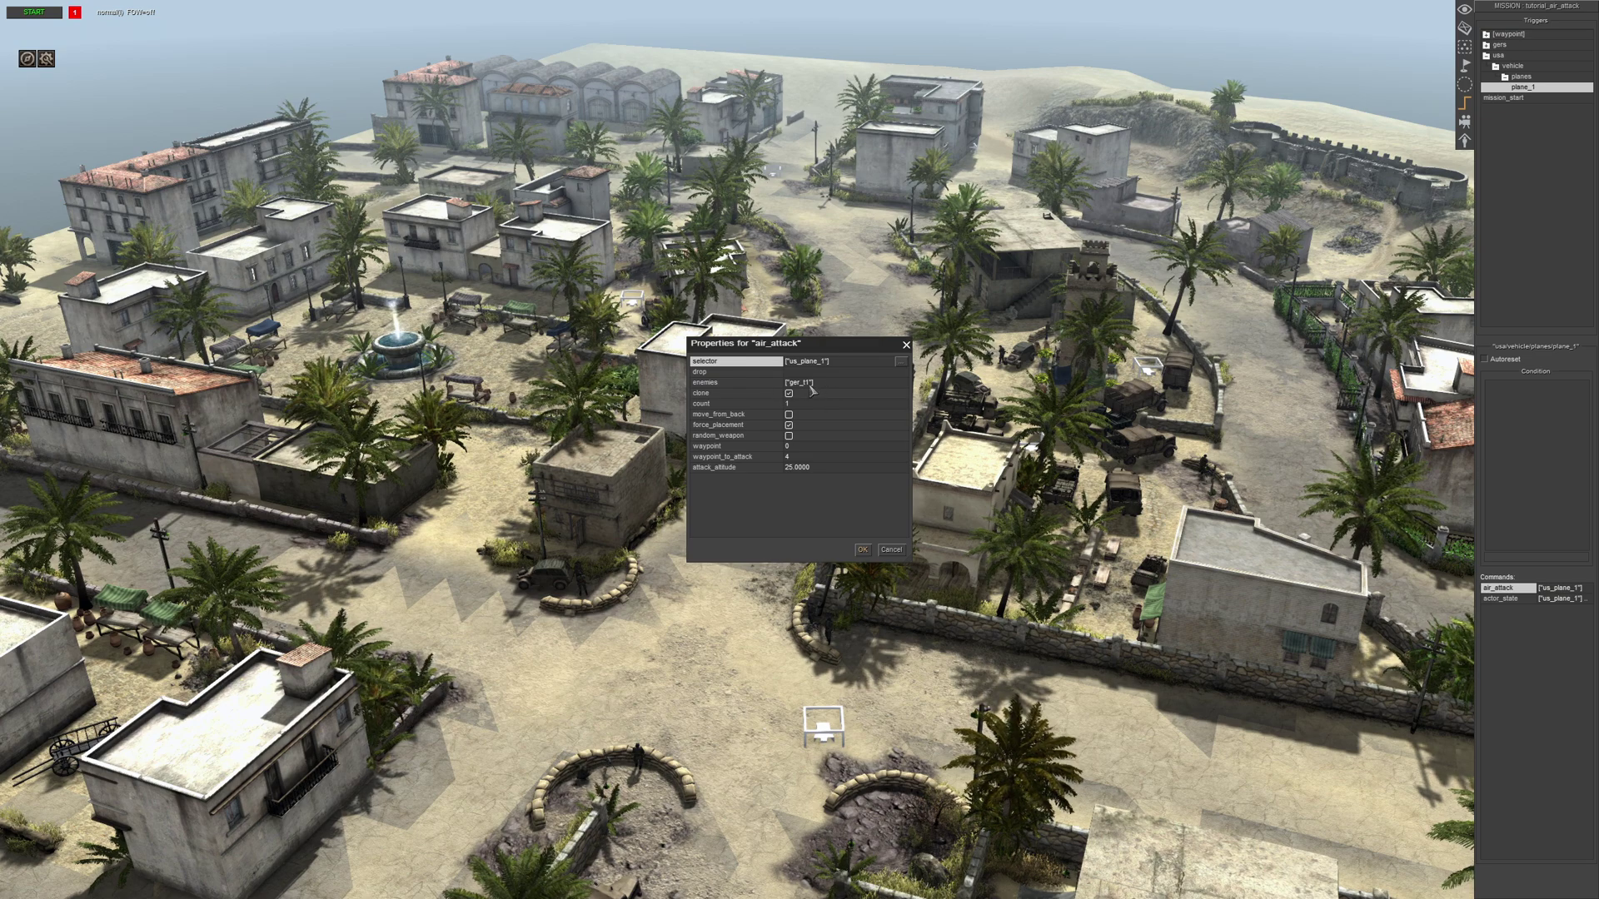
click(759, 404)
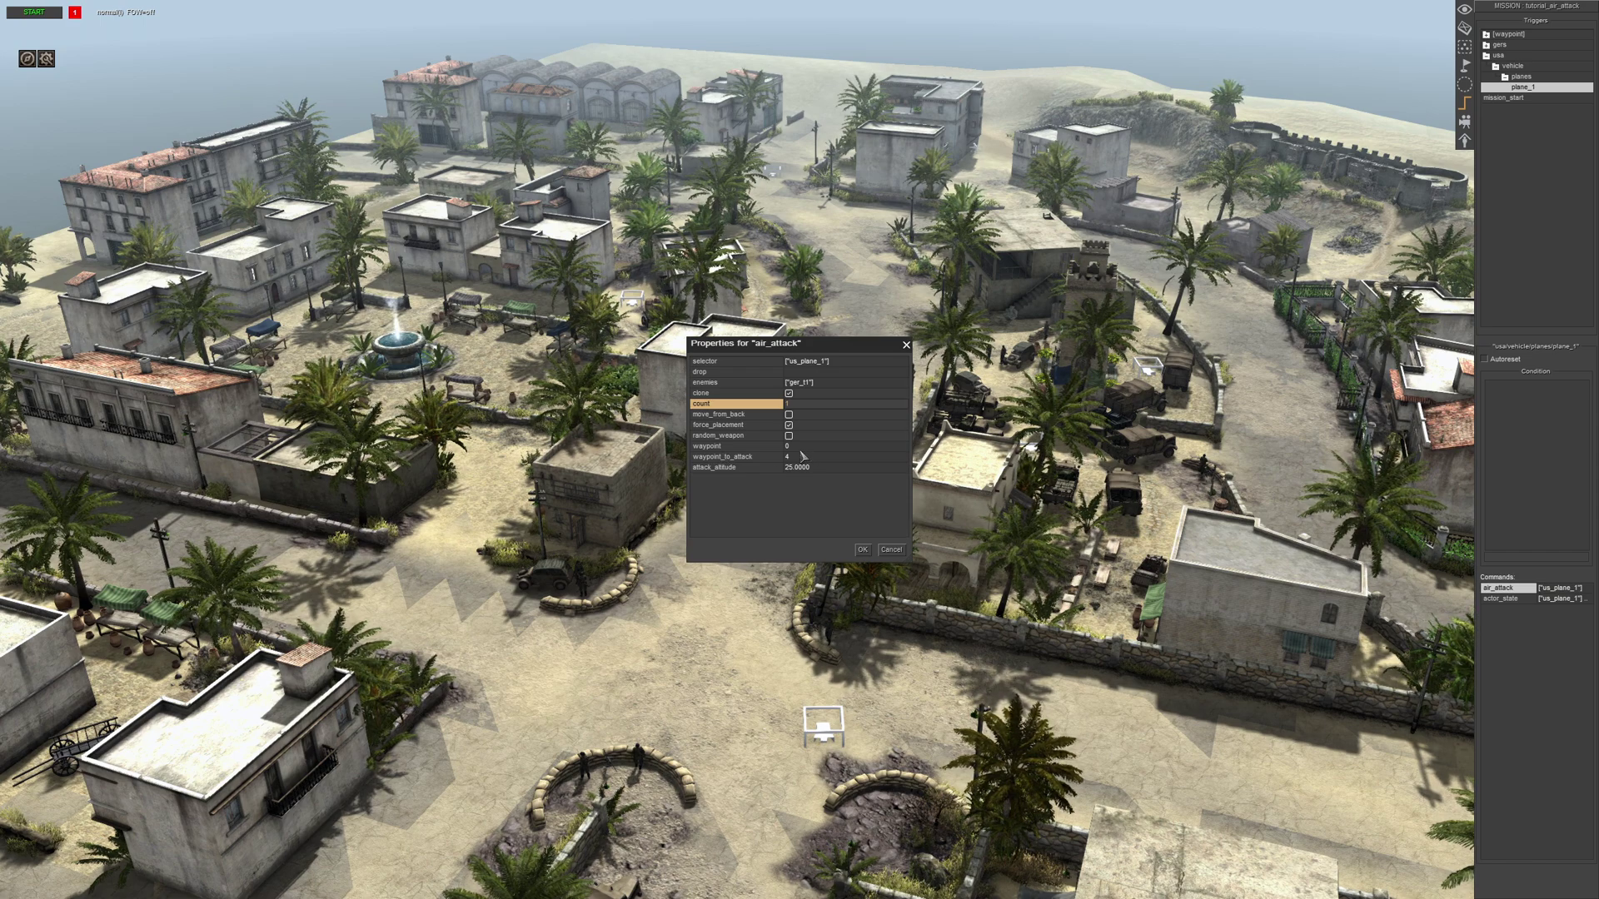
click(730, 459)
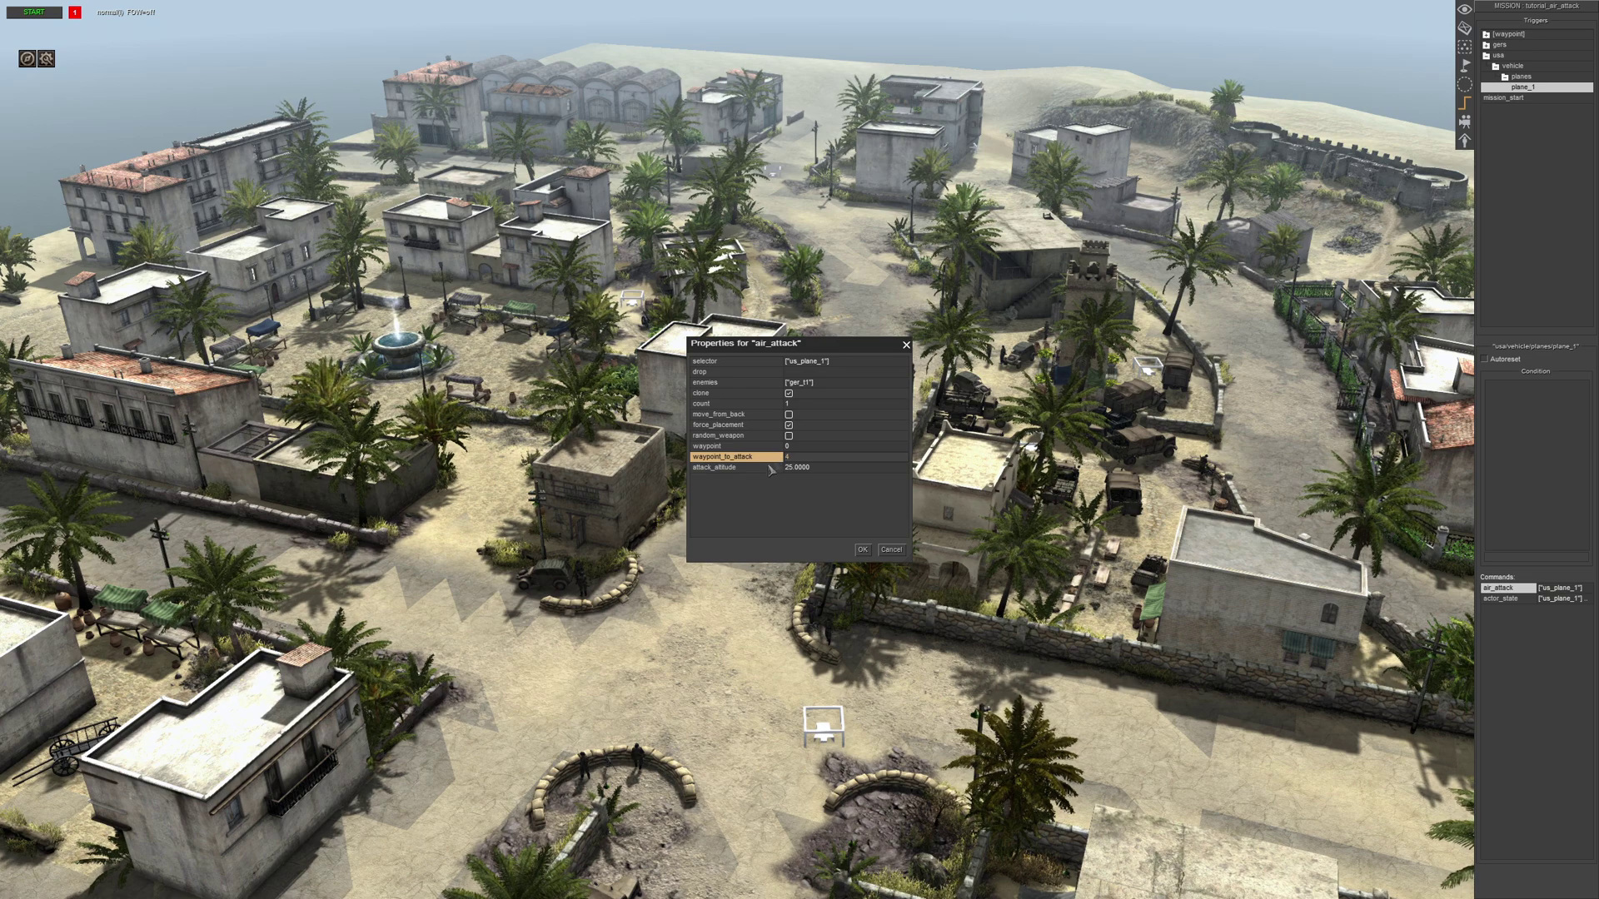
click(753, 470)
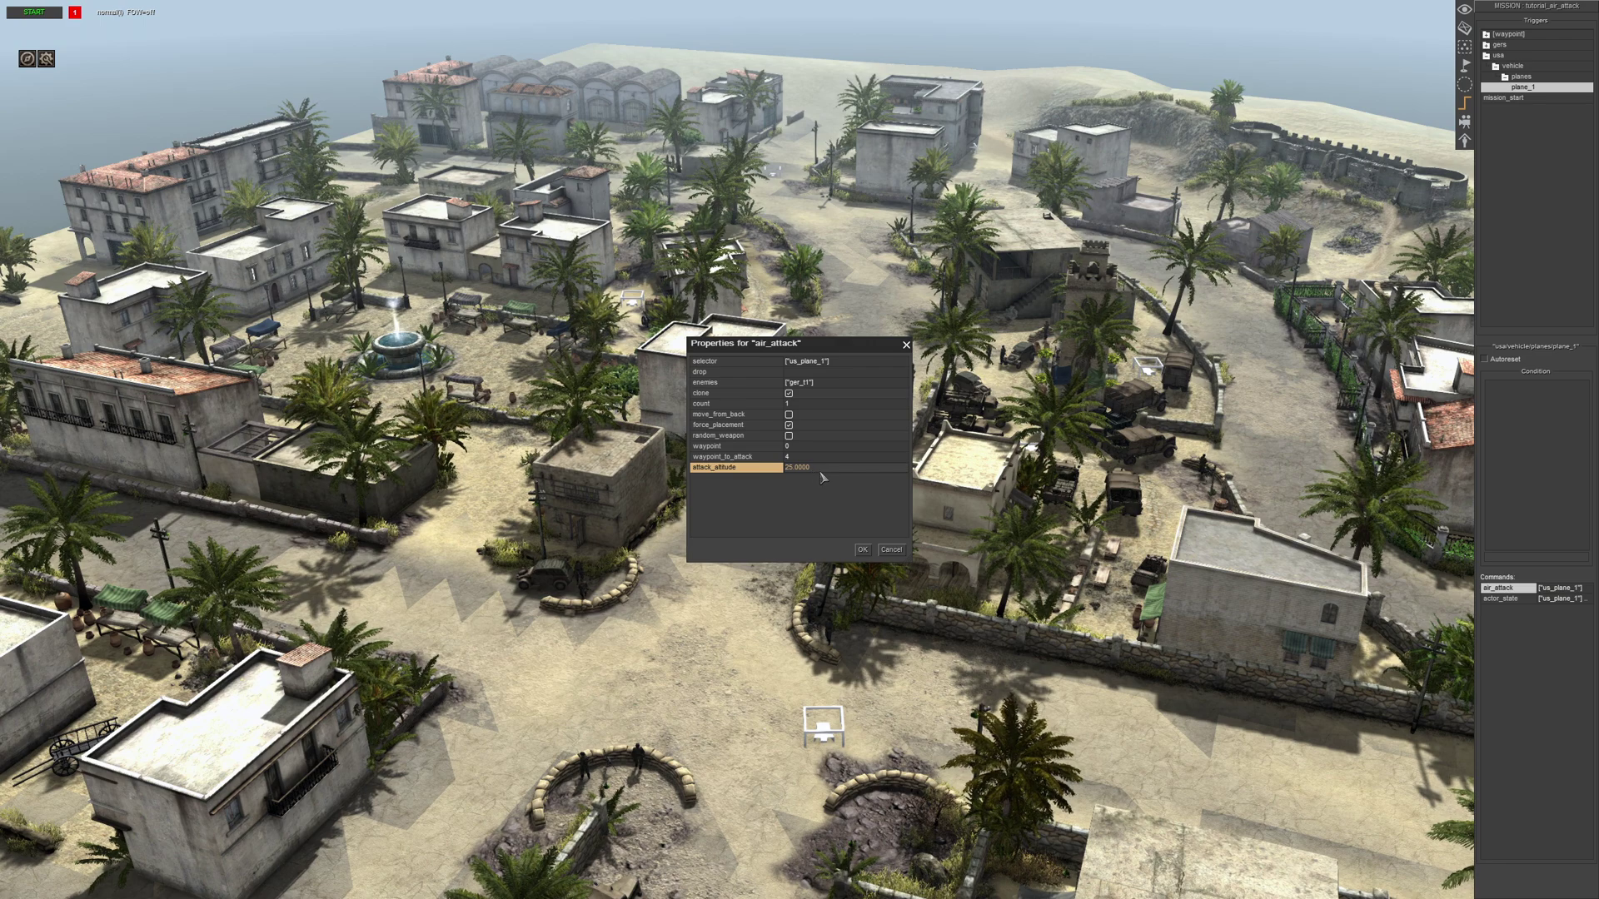
click(864, 550)
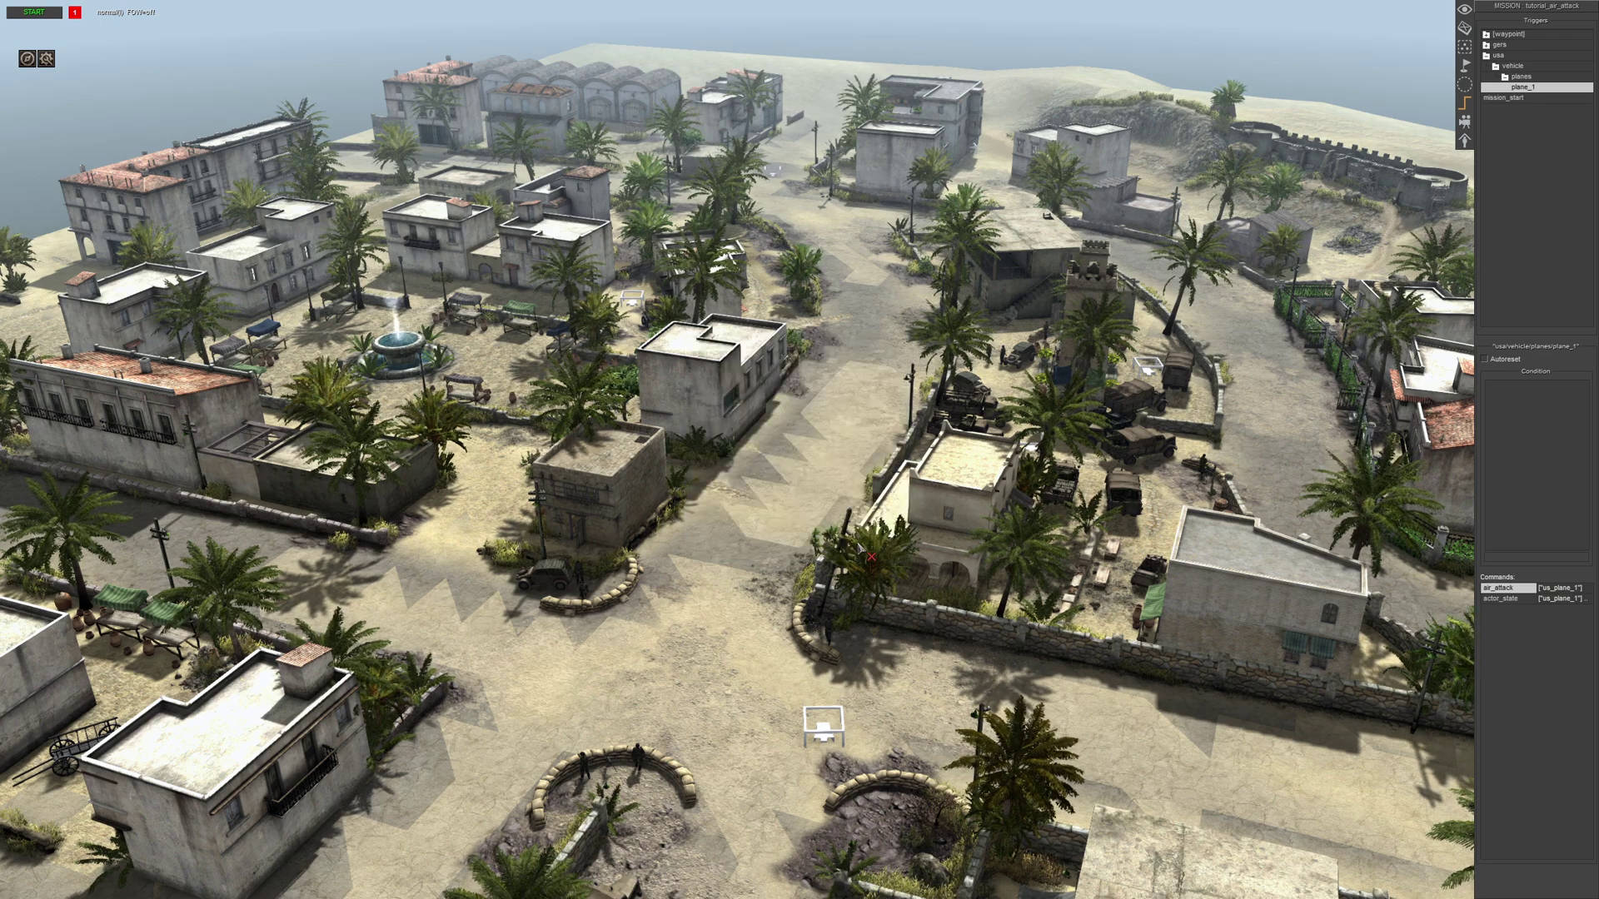
- Review the actor_state command's selector and its fire, movement and speed properties
double_click(1508, 604)
double_click(847, 363)
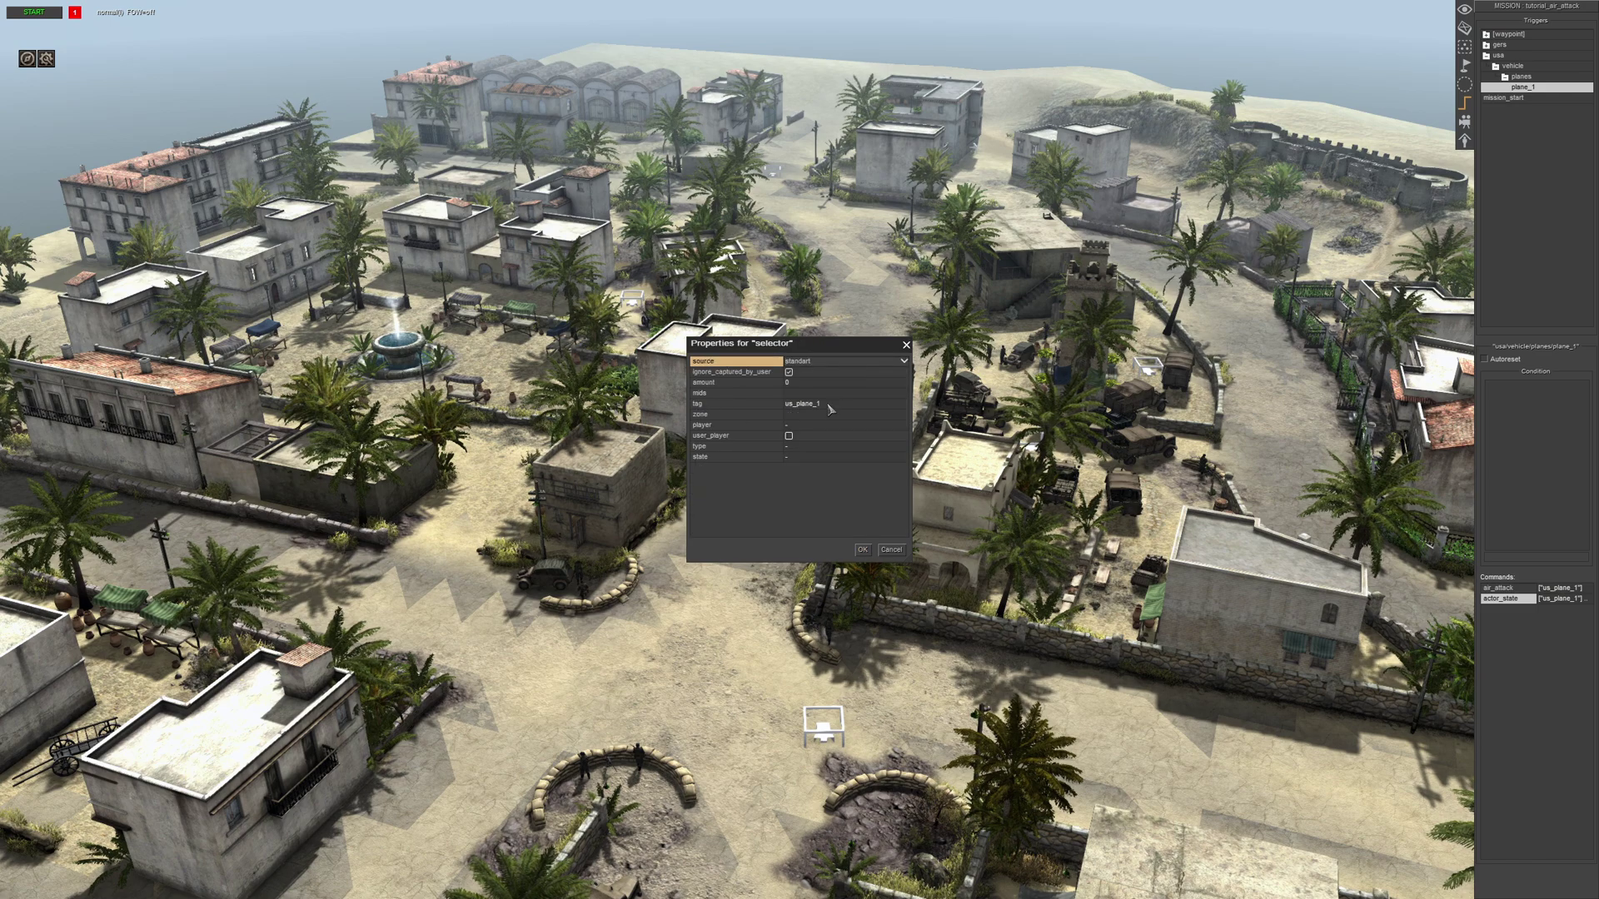
click(863, 549)
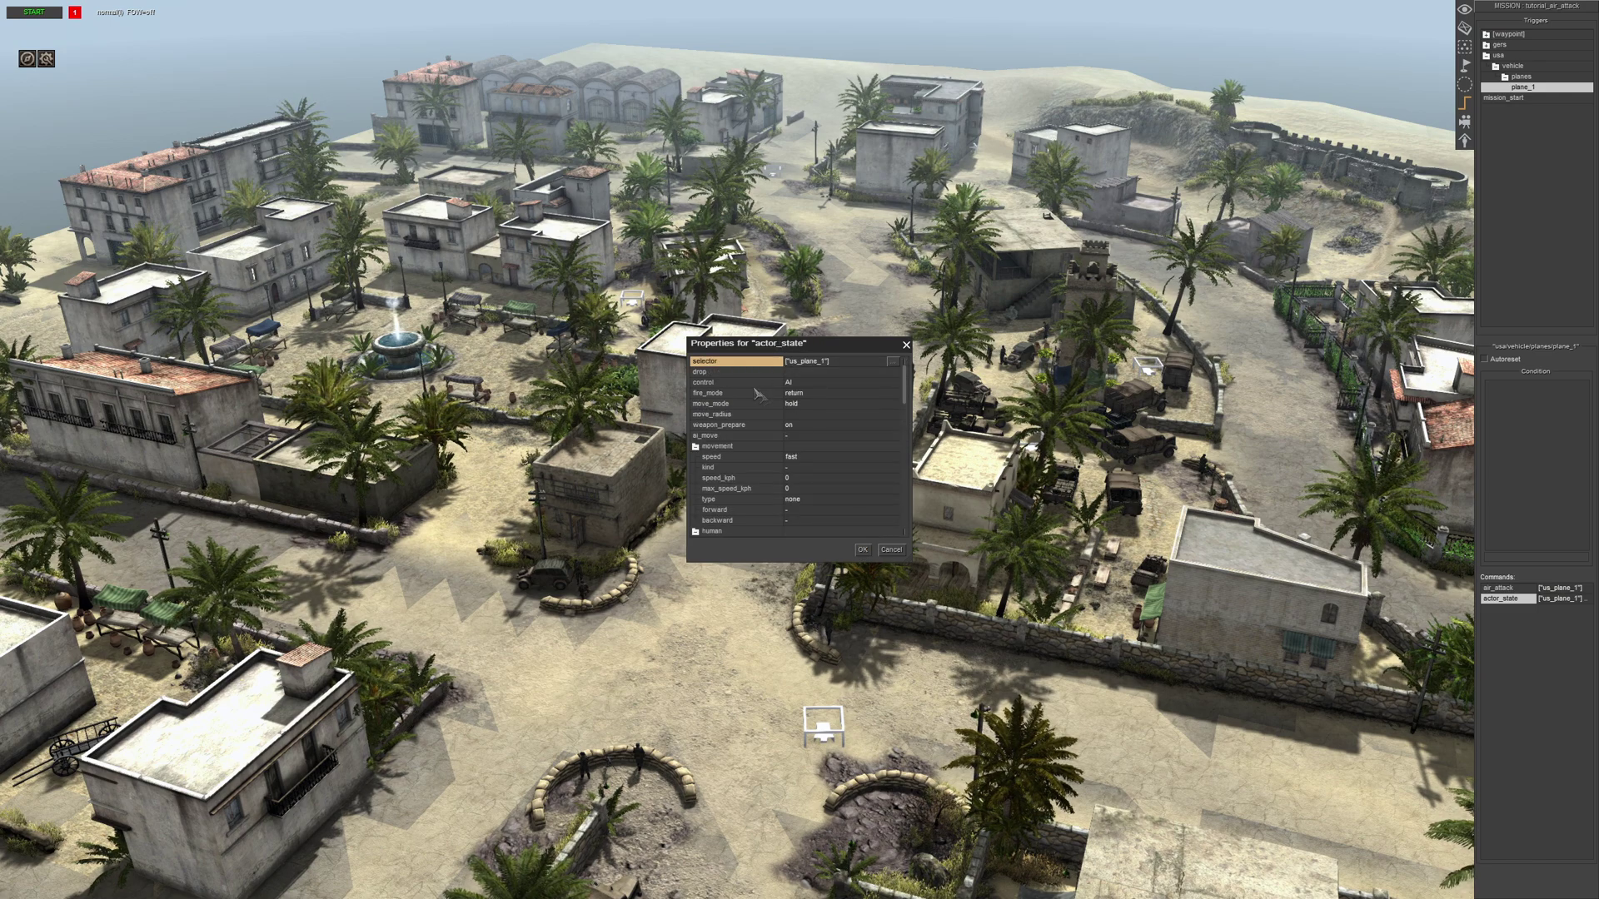
scroll(814, 493, down, 4)
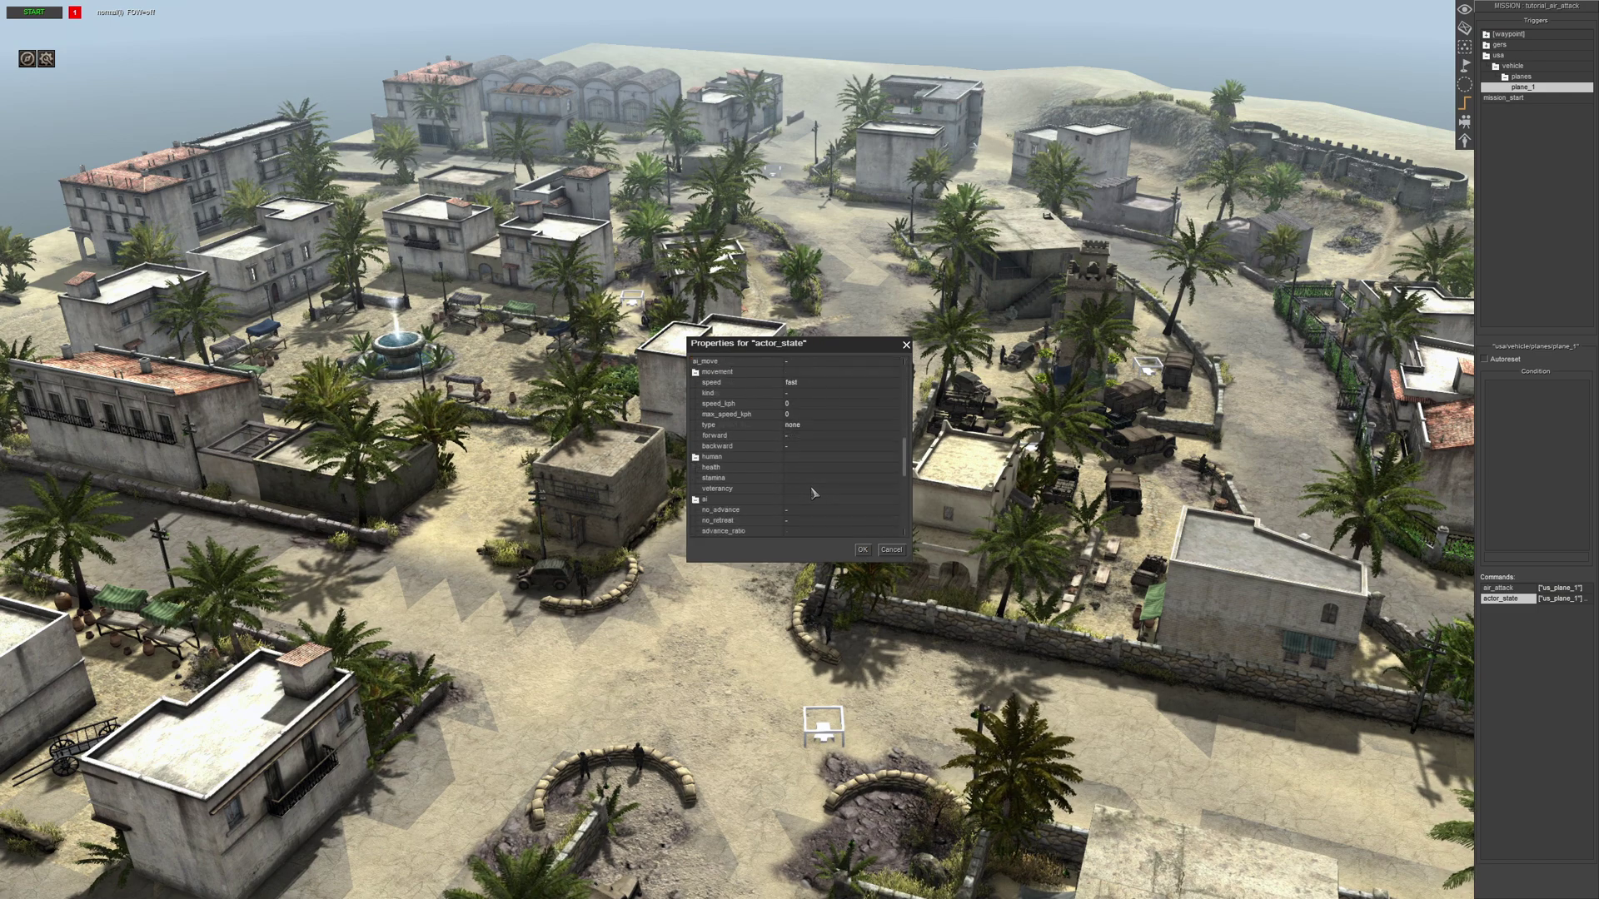
scroll(814, 493, up, 4)
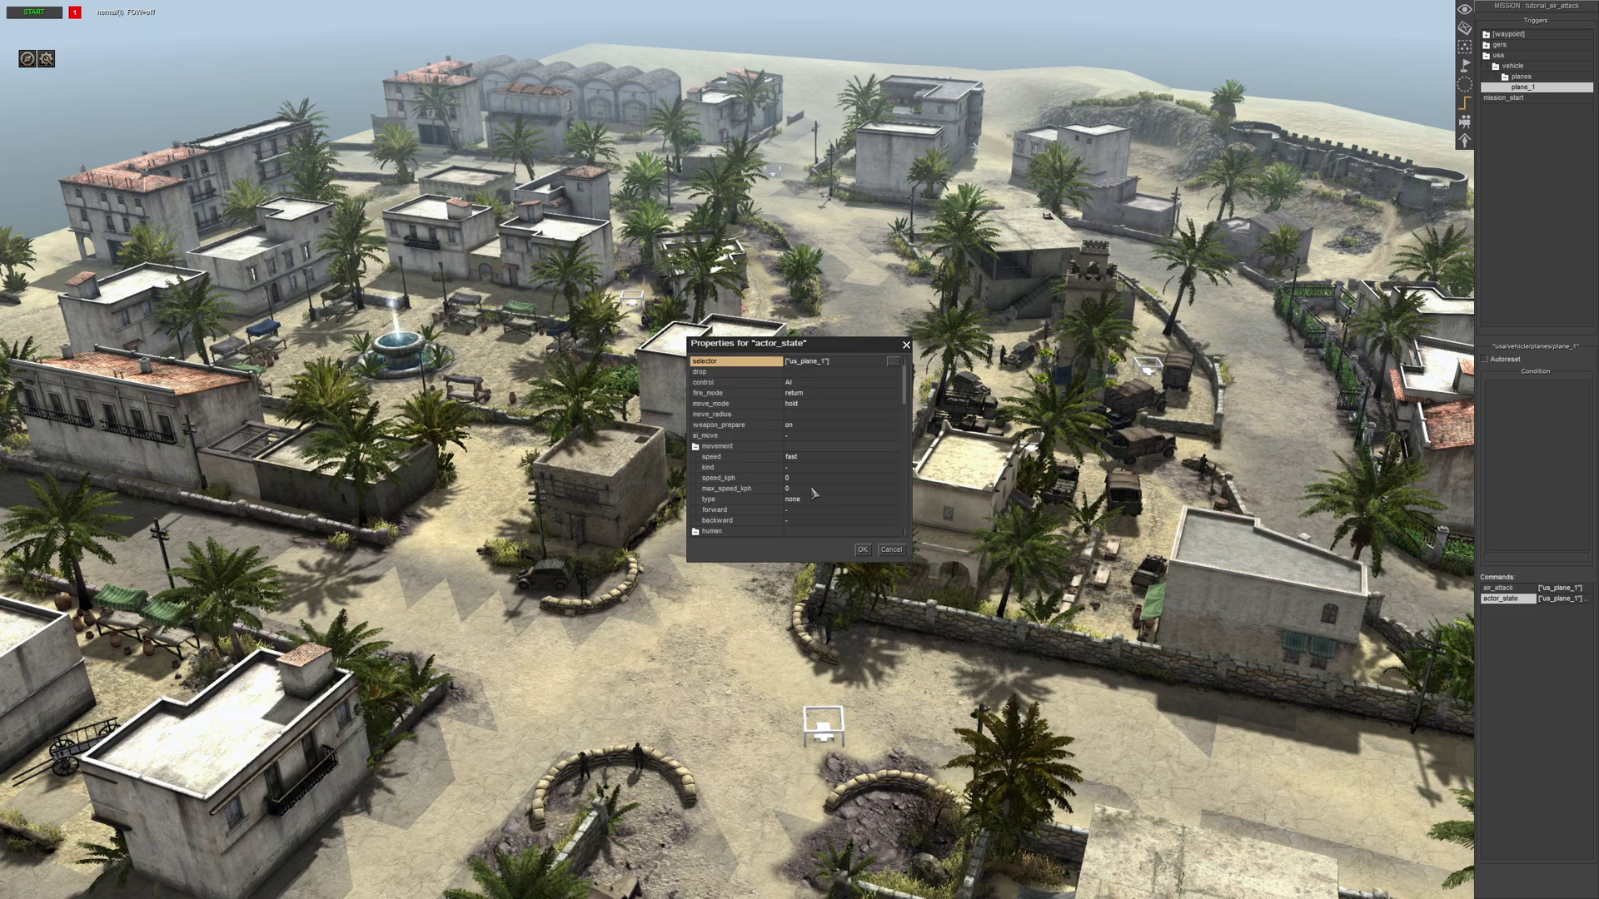
click(862, 551)
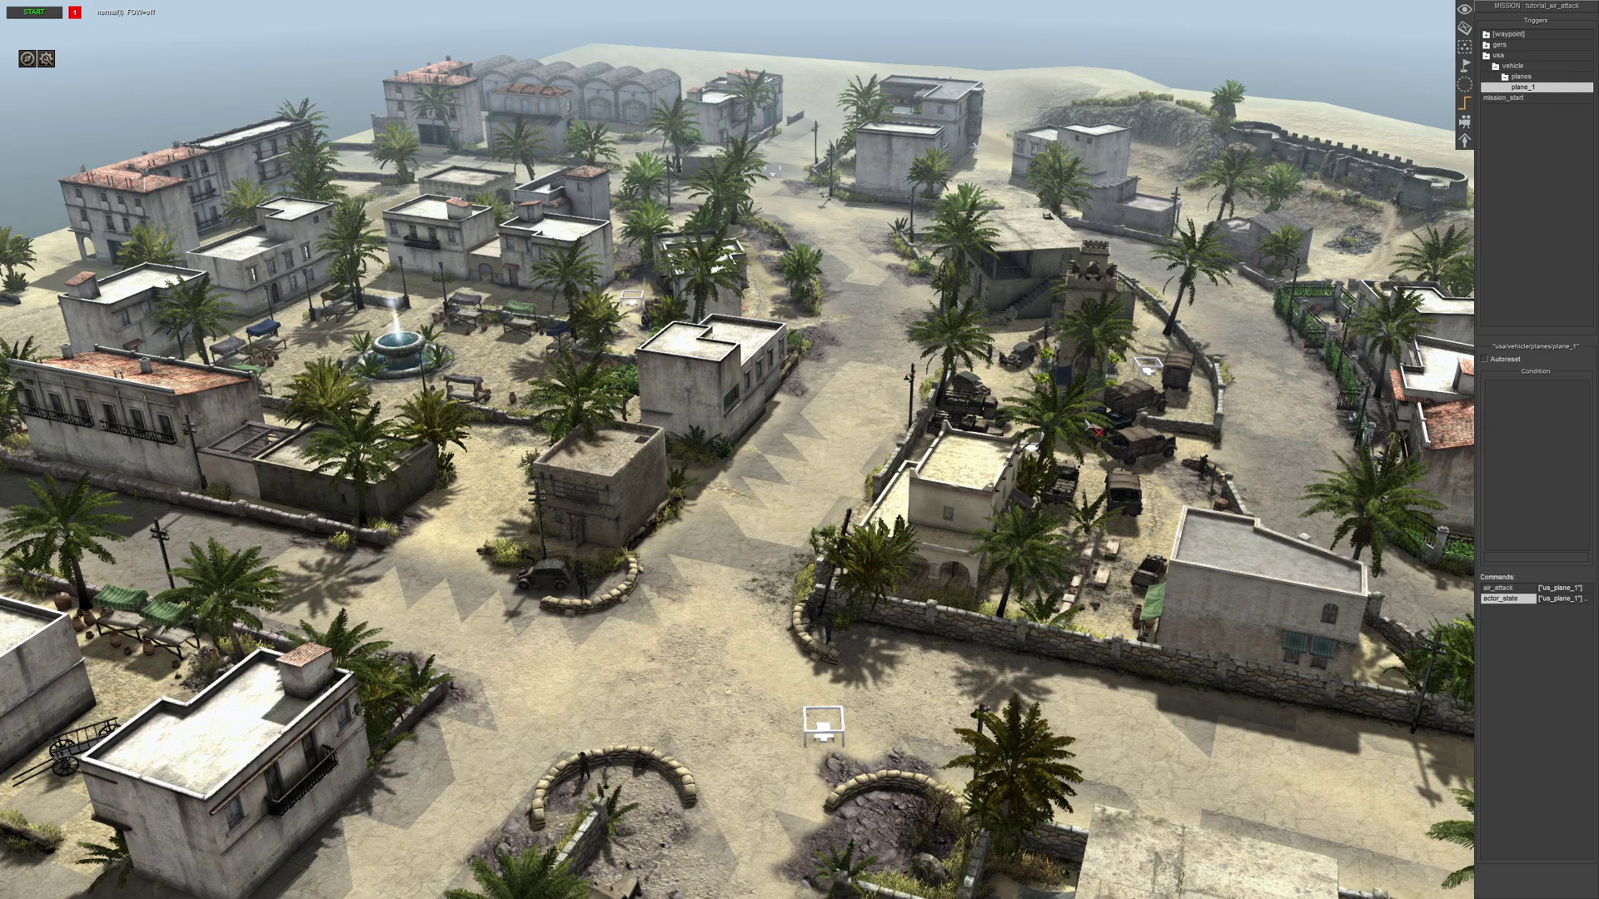
- Collapse the vehicle and usa trigger folders and look over the town with the plane above it
click(1496, 66)
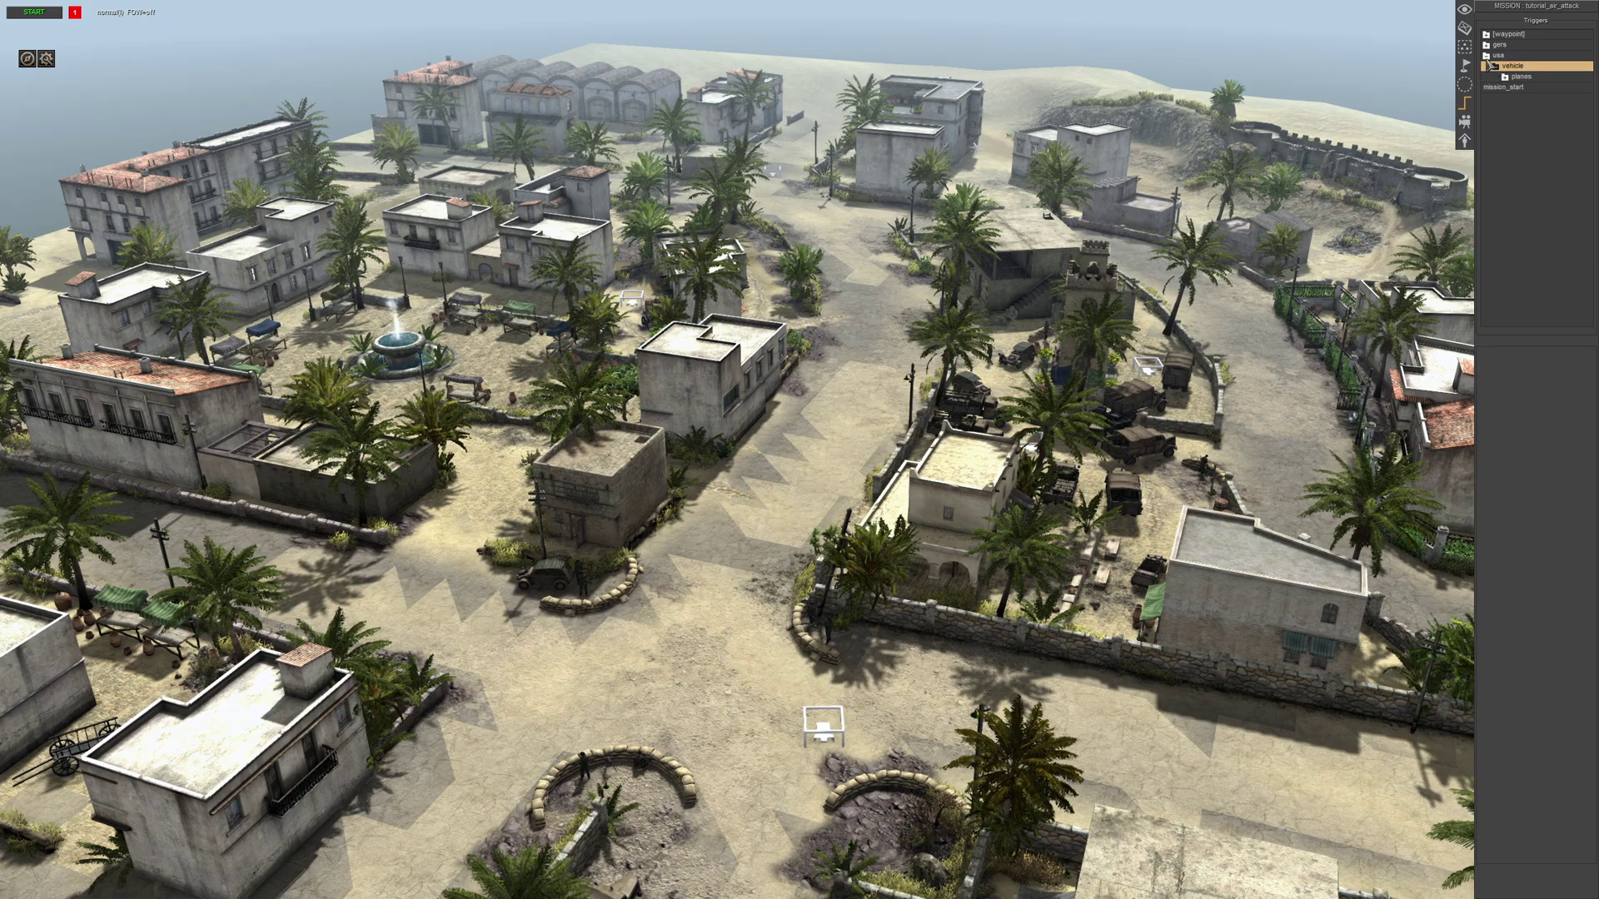
click(1497, 55)
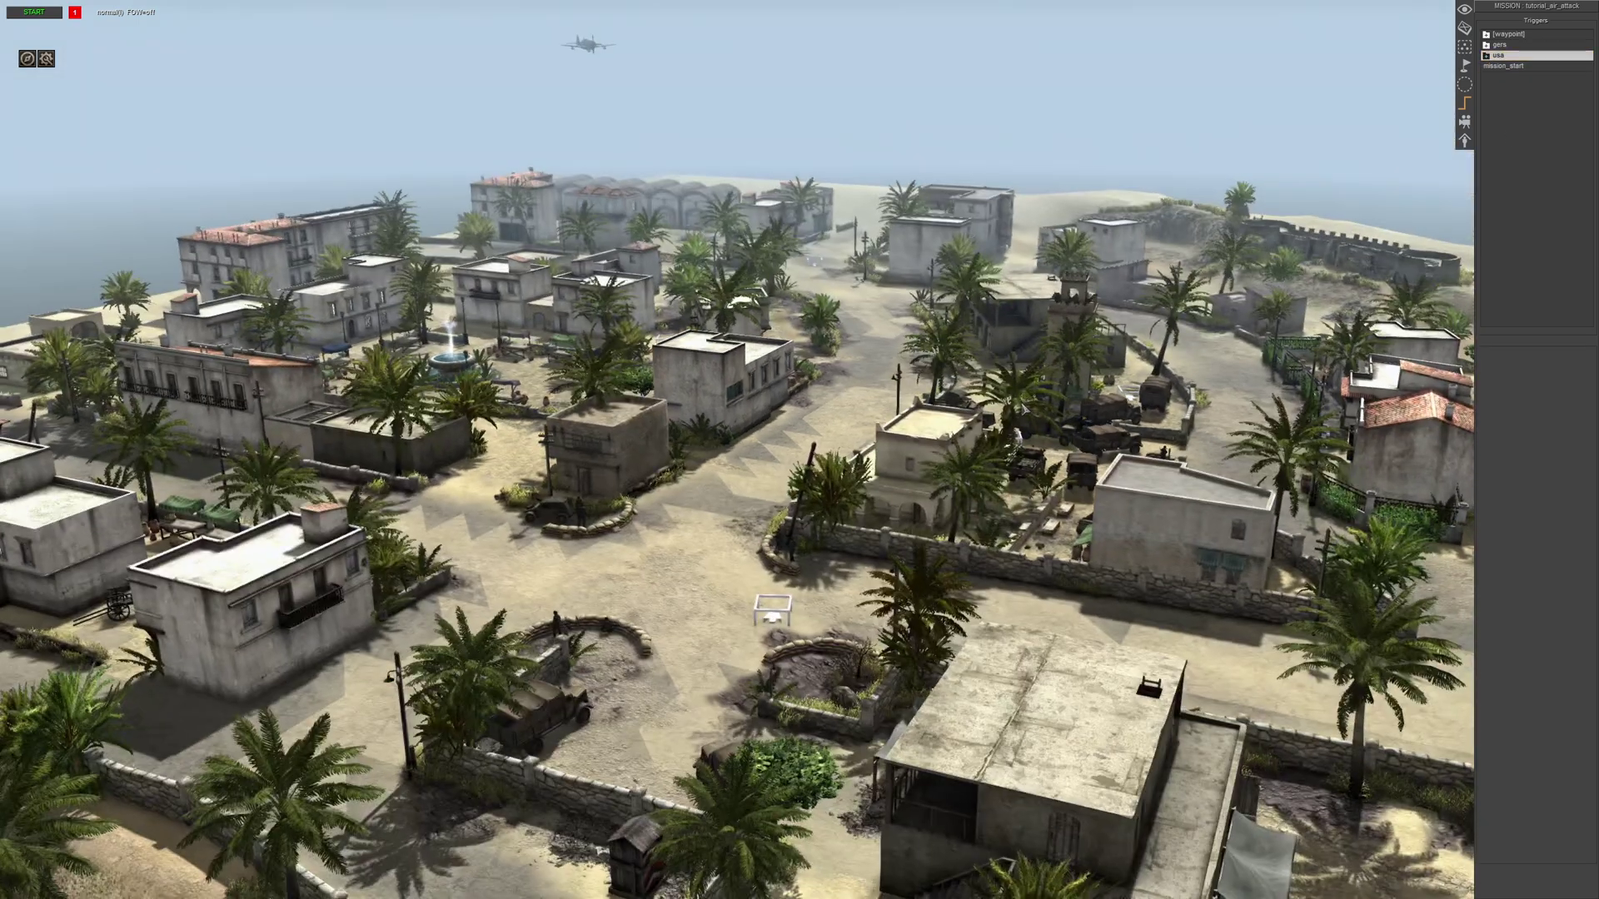
scroll(1023, 409, down, 3)
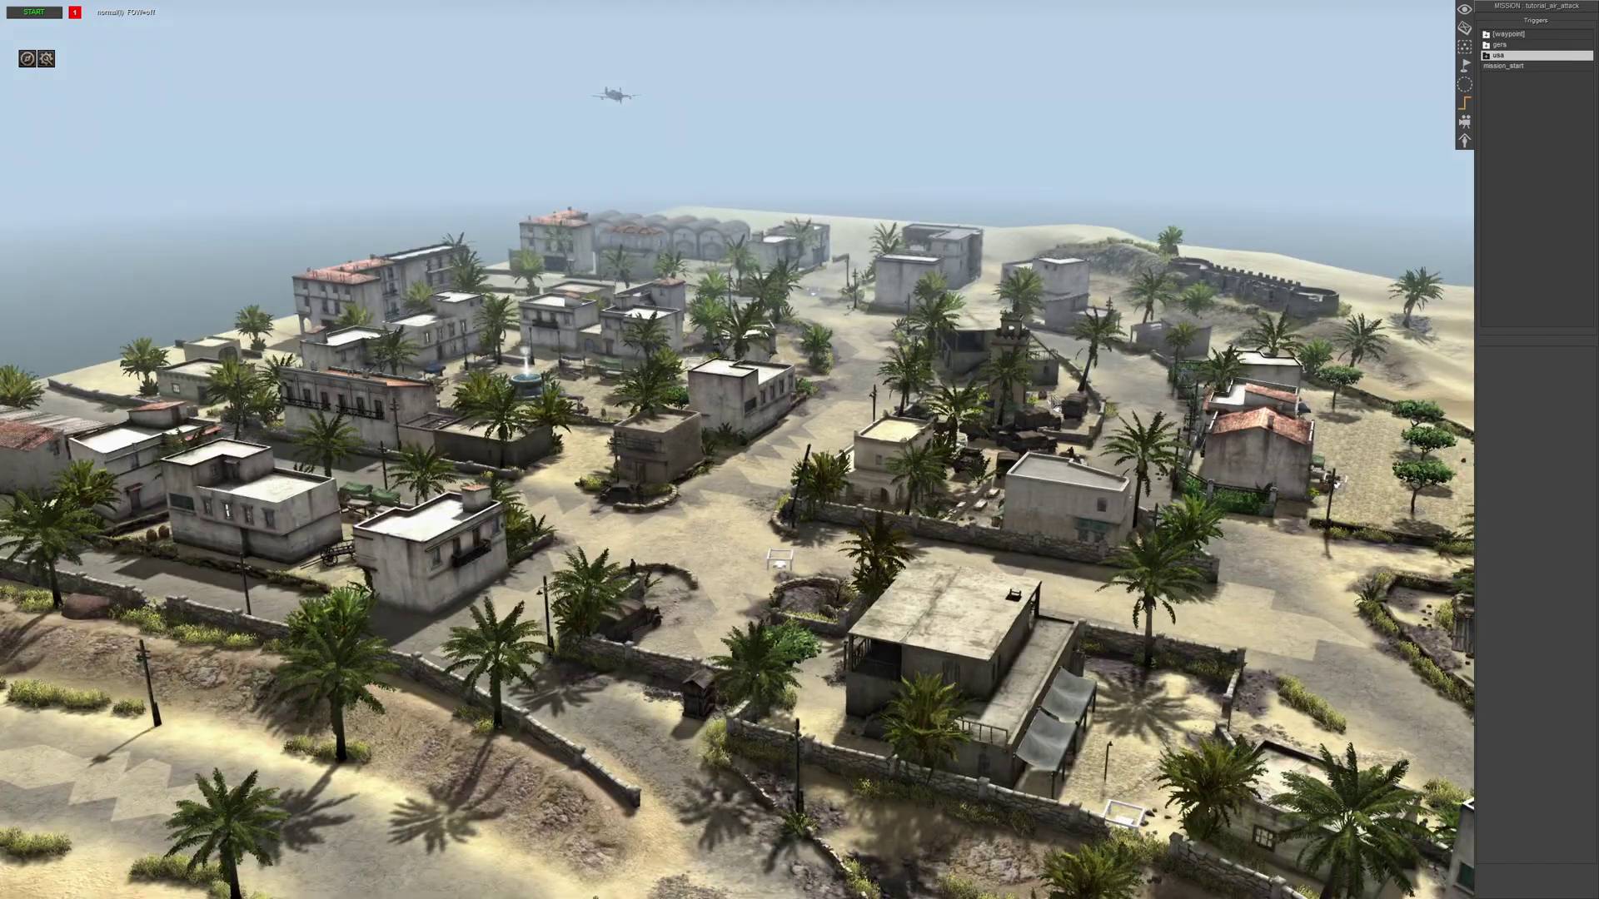
middle_drag(1022, 408, 963, 417)
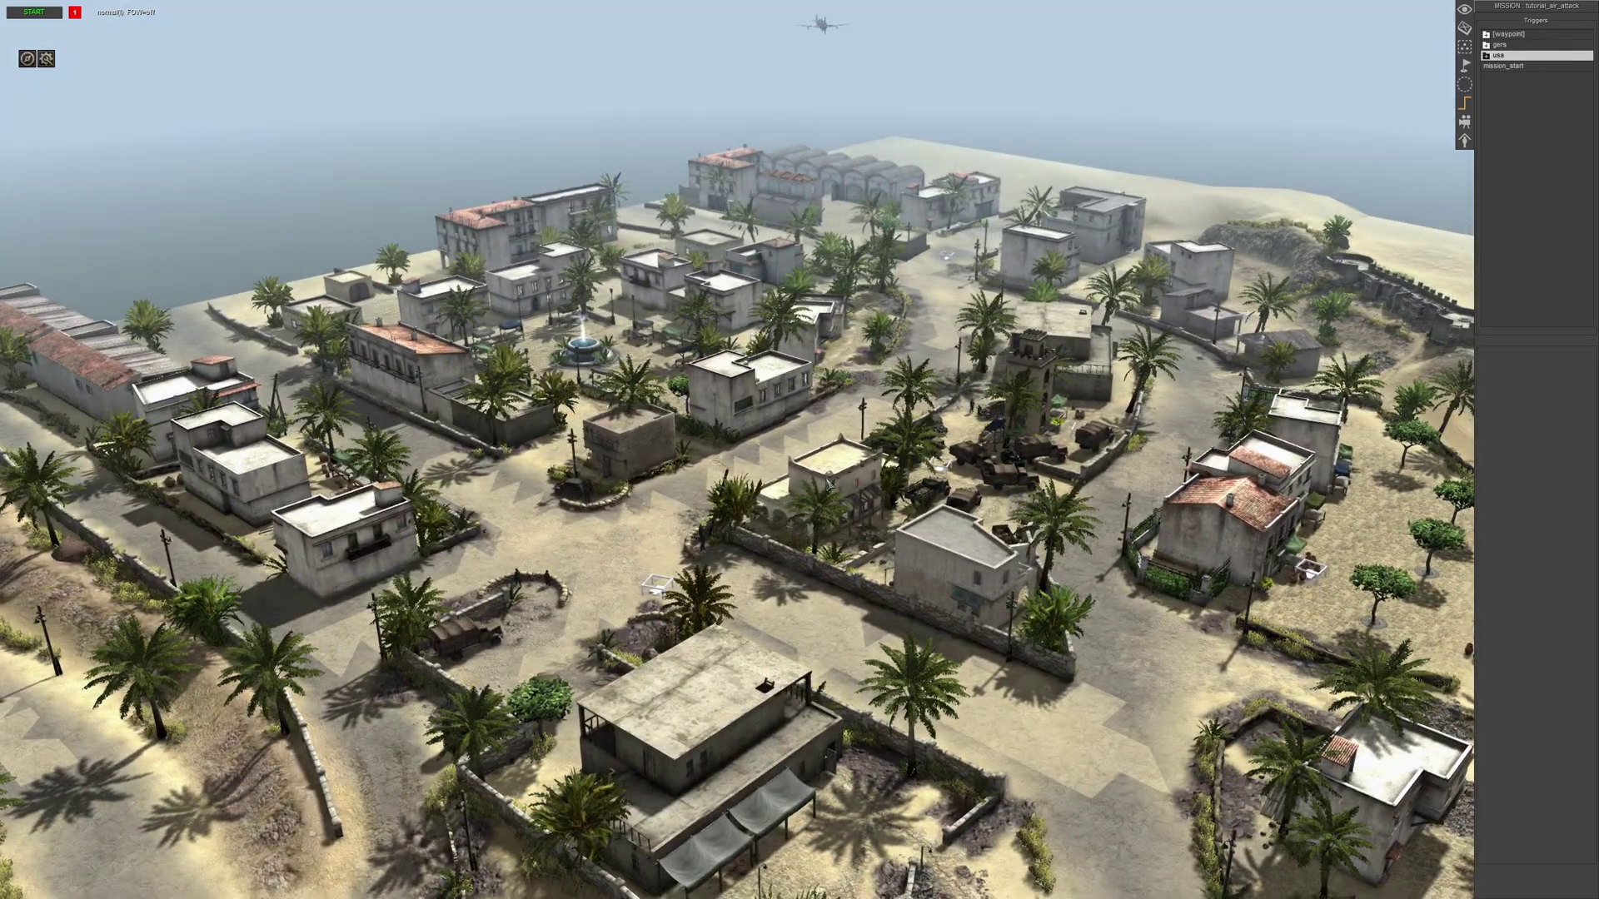